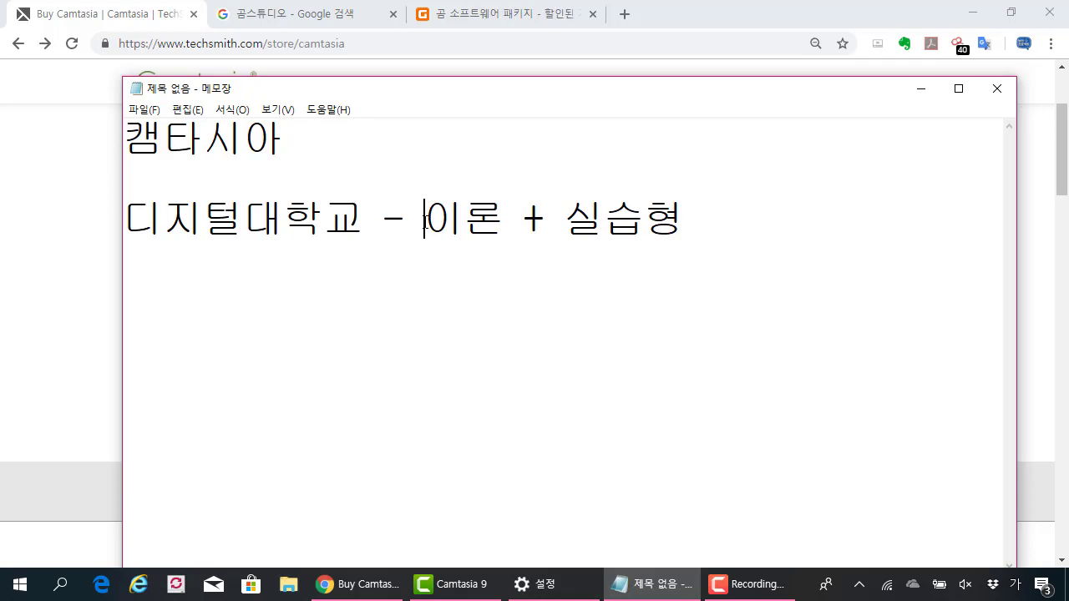
click(499, 217)
drag(366, 221, 242, 221)
click(234, 221)
click(289, 141)
drag(289, 142, 109, 136)
click(242, 221)
drag(389, 101, 371, 70)
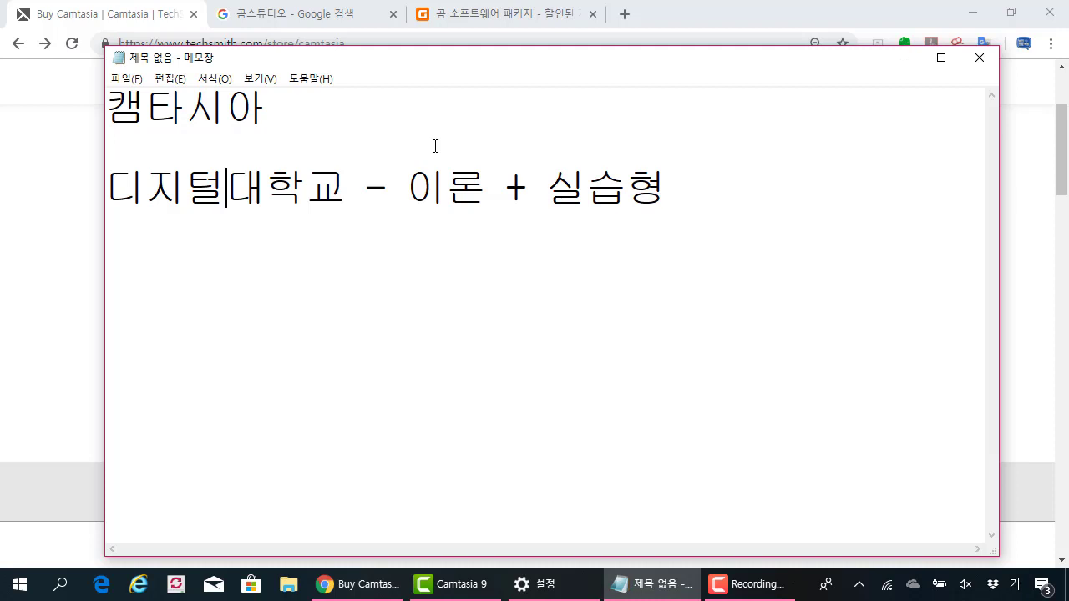
drag(502, 60, 449, 71)
click(343, 173)
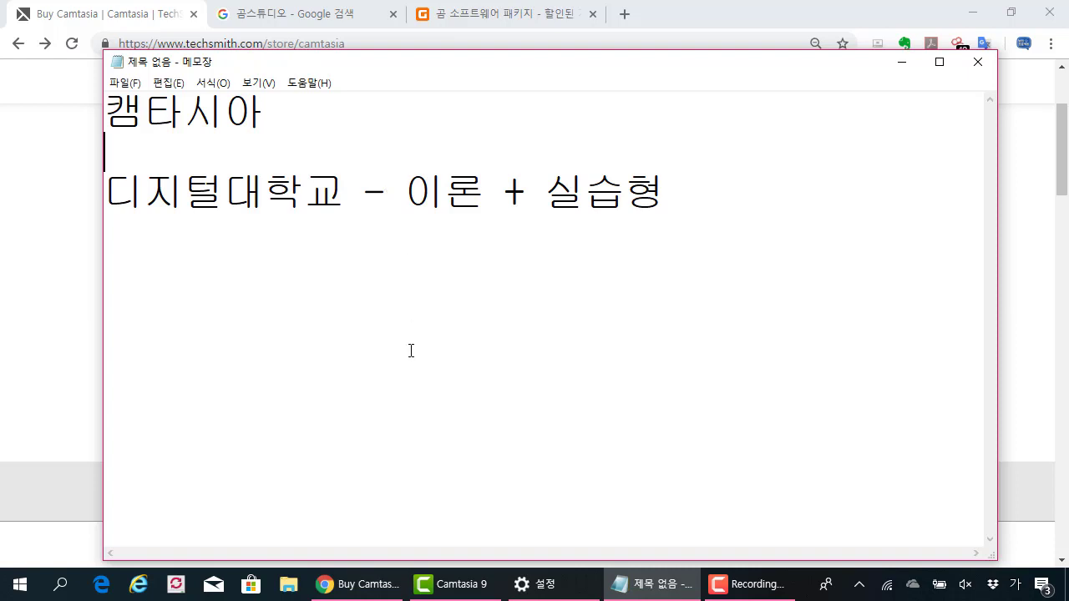
Switch to Camtasia, show the Media Bin, and move the playhead to 0:00:09;26 within the first caption
click(451, 596)
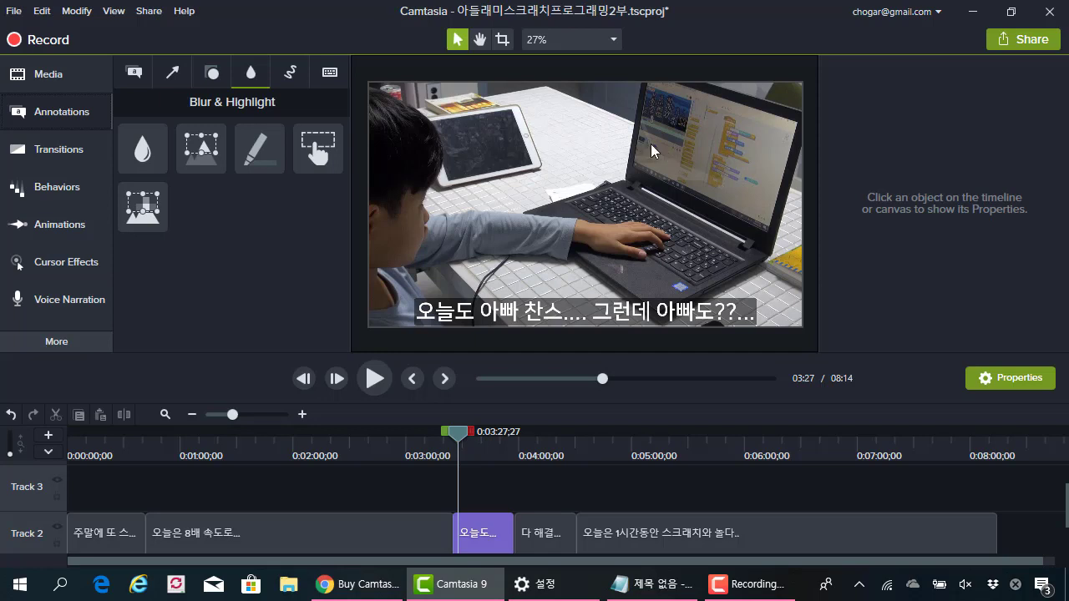
click(22, 81)
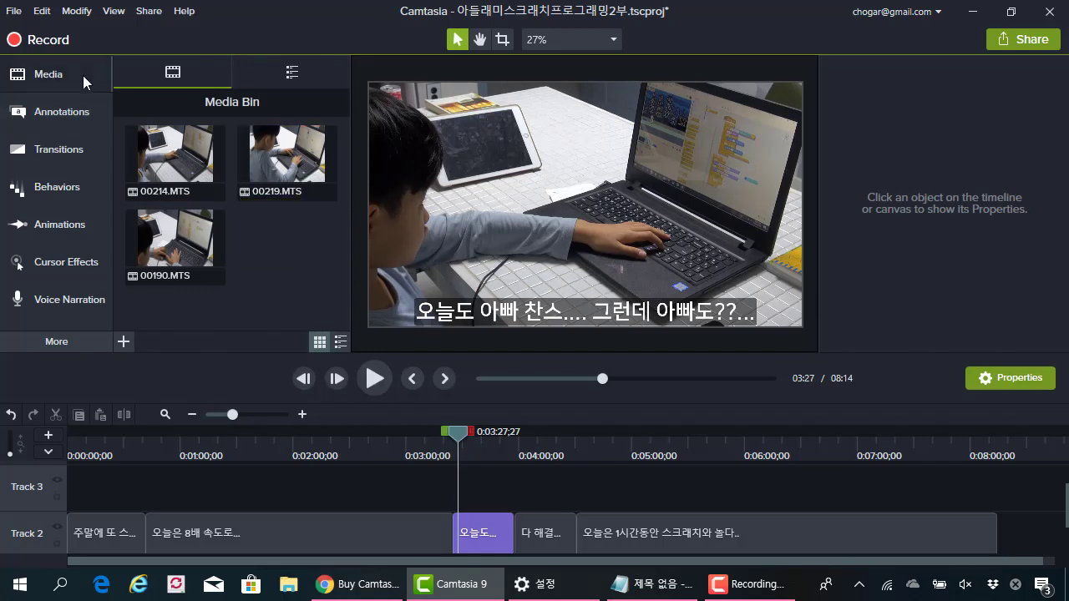
click(130, 541)
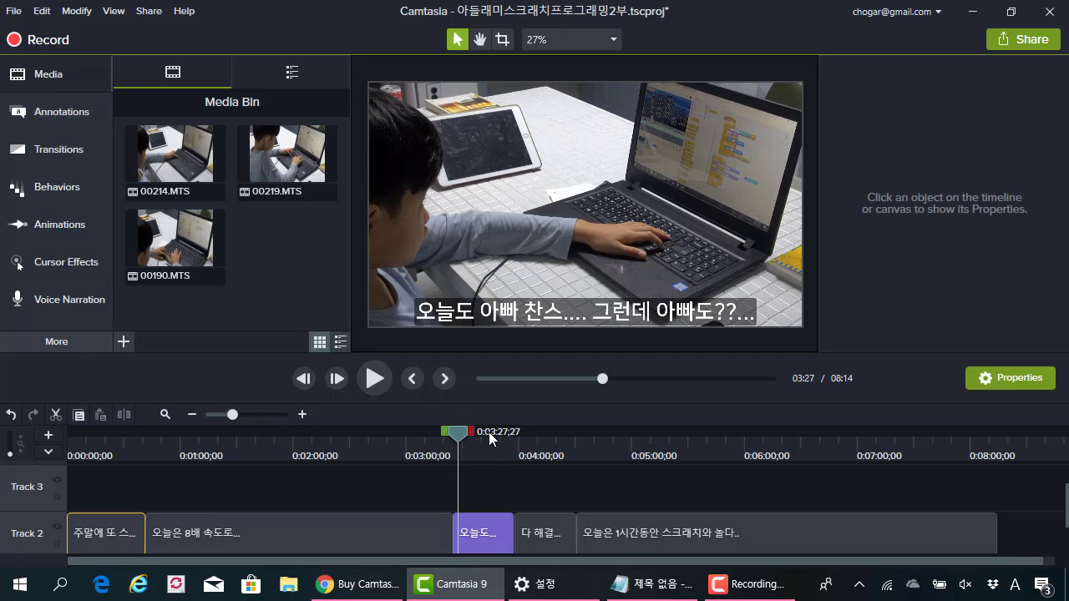
drag(458, 434, 122, 432)
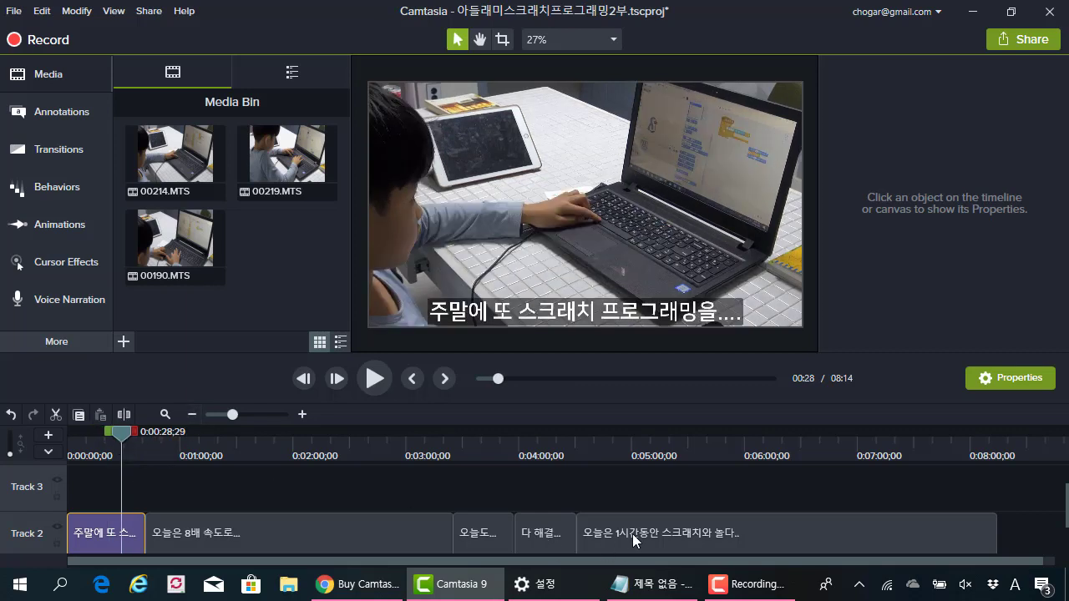
drag(122, 431, 85, 432)
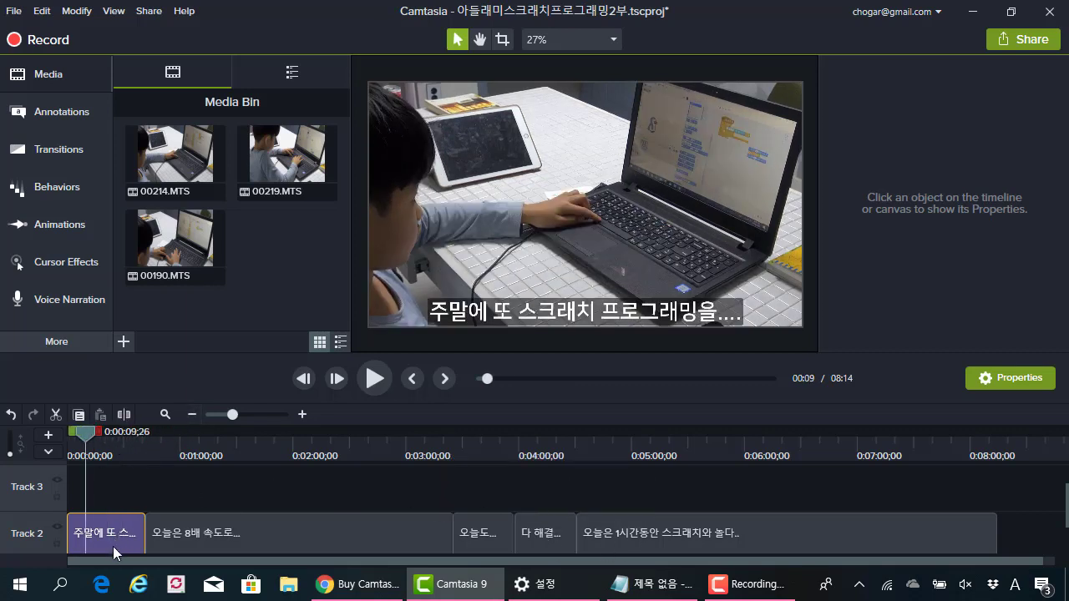
Rotate the first clip on Track 1 by 10° around the Z axis, and undo the rotation
scroll(156, 502, down, 2)
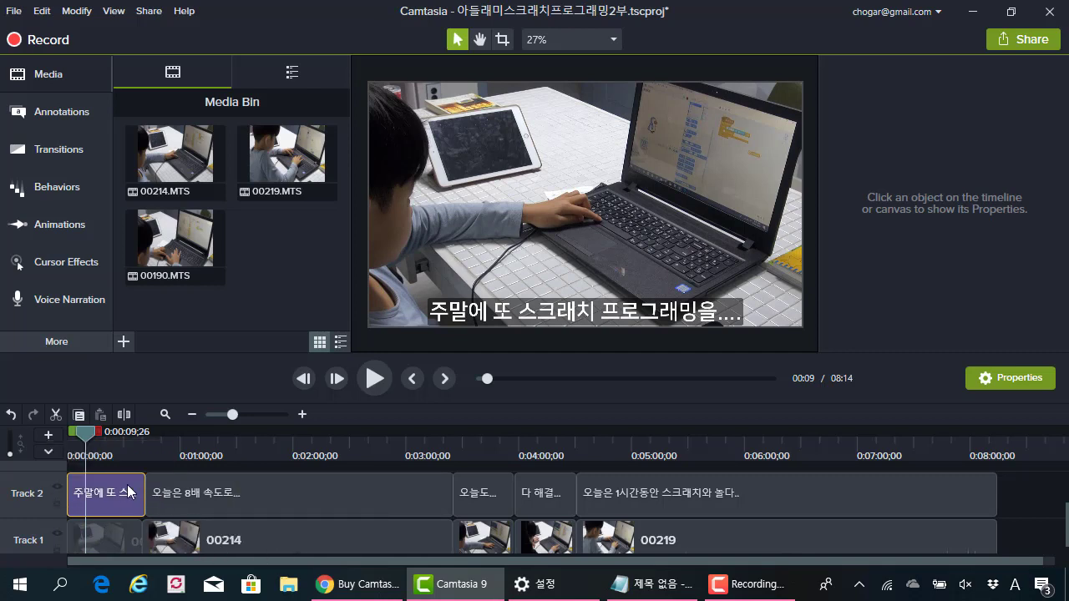
click(109, 536)
scroll(236, 475, down, 1)
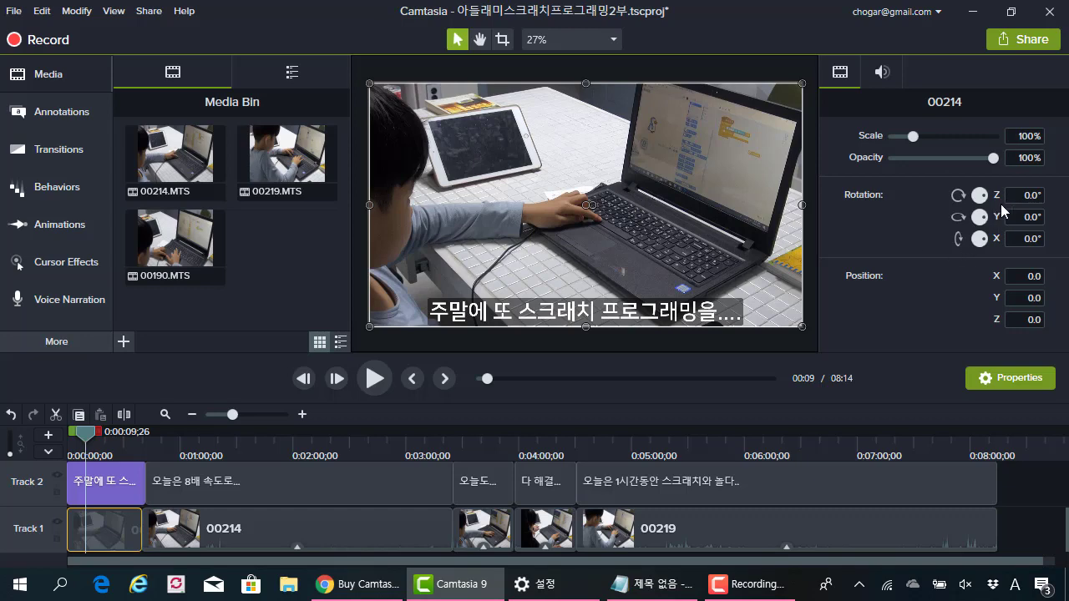
click(1026, 195)
text(10)
key(Return)
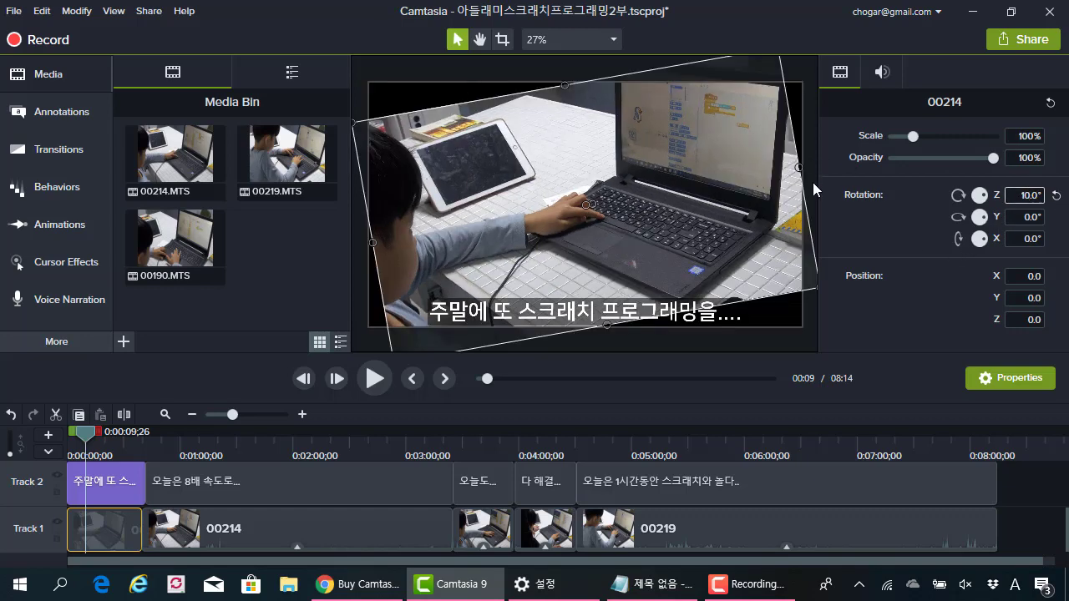
key(ctrl+z)
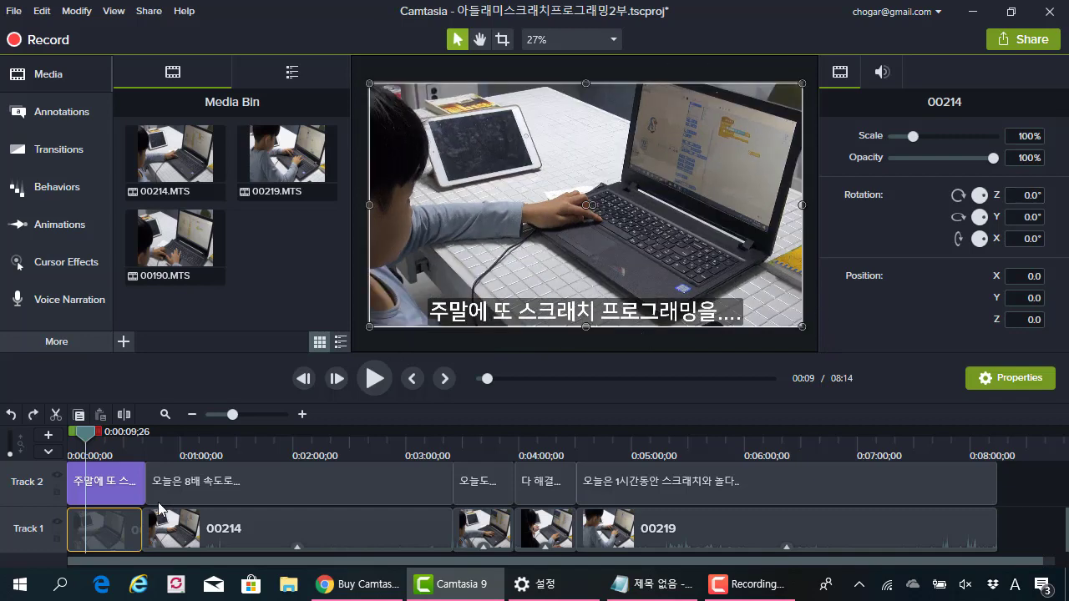
Split the long 00214 clip under the second caption on Track 1 at 0:01:56;26
drag(85, 435, 288, 531)
click(288, 531)
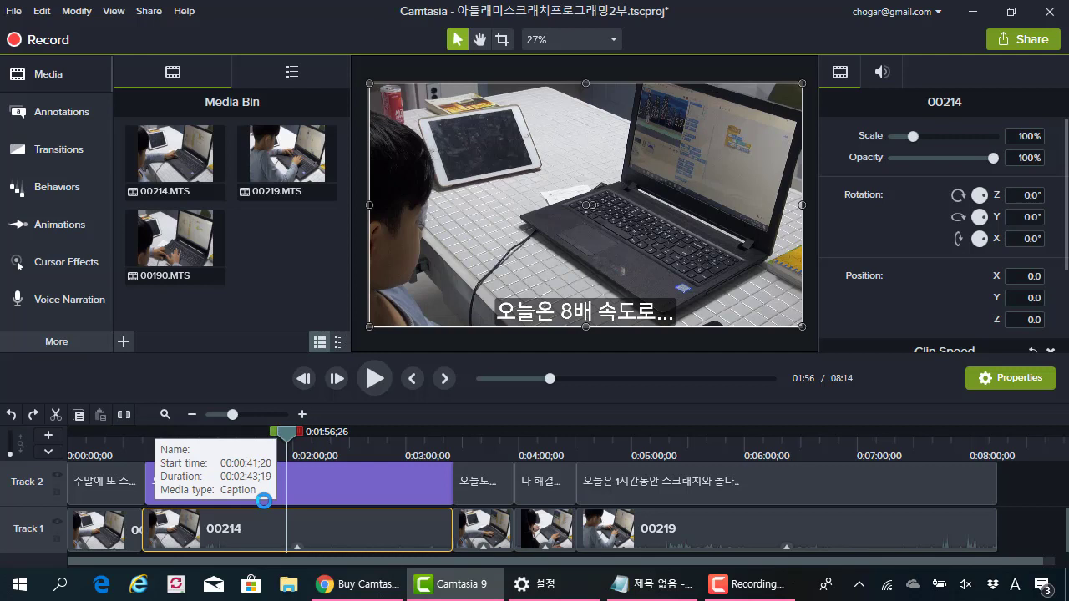
key(s)
Move the playhead to 0:01:19;04 and display the Clip Speed effect on the first half of the split 00214 clip
click(309, 433)
drag(349, 434, 217, 428)
drag(234, 539, 224, 508)
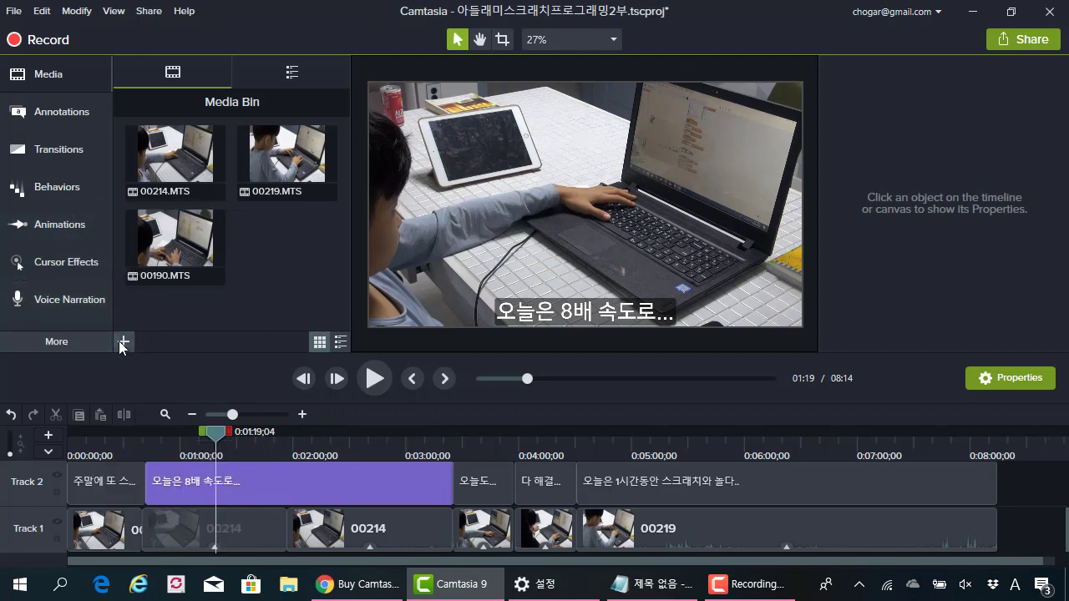
click(194, 526)
right_click(194, 526)
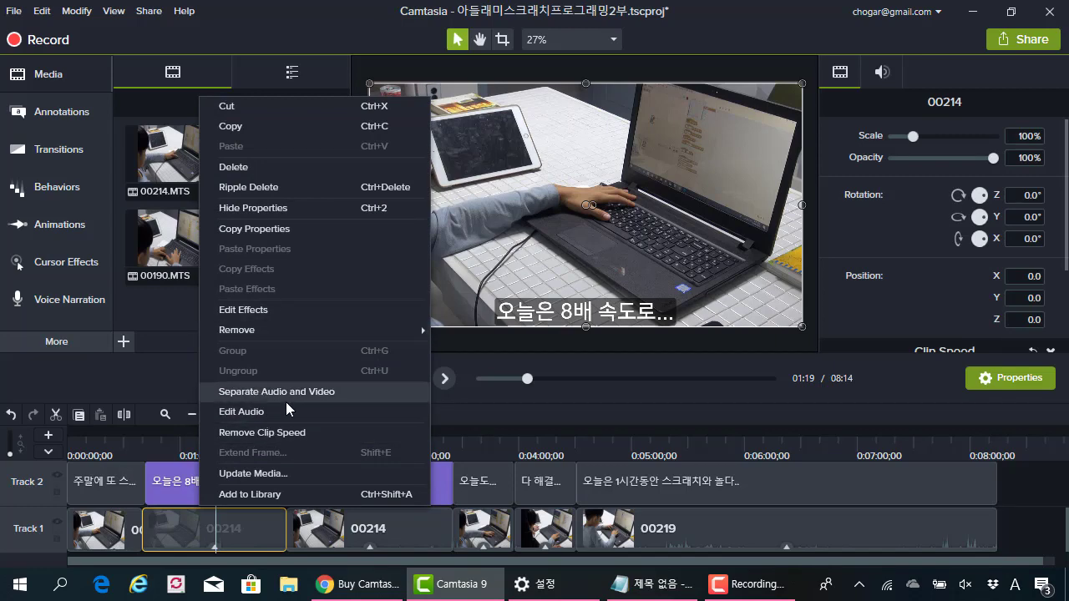
click(239, 539)
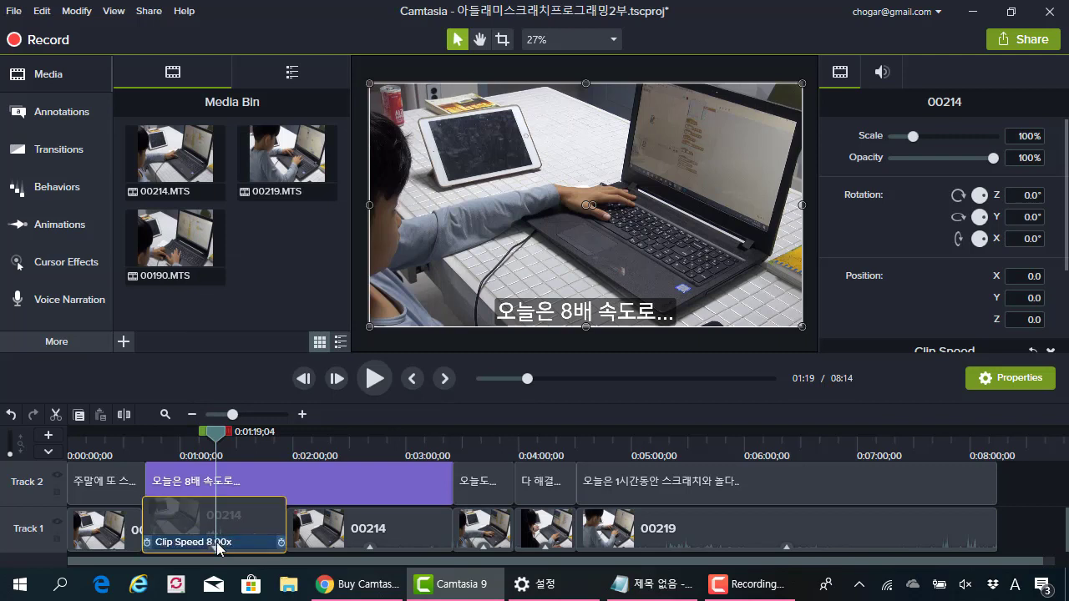
click(217, 543)
right_click(215, 543)
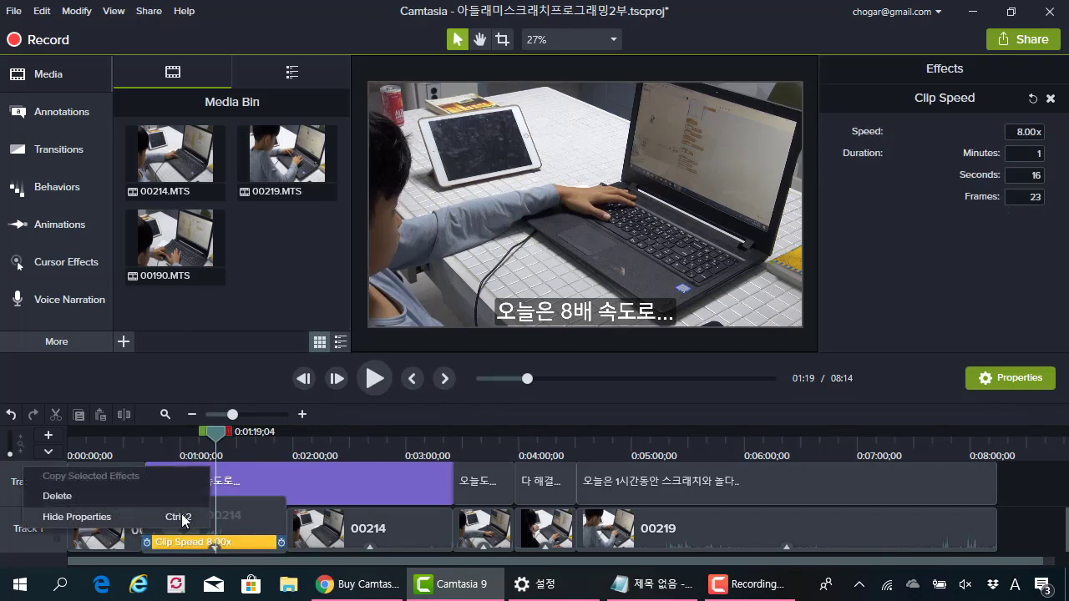
click(215, 544)
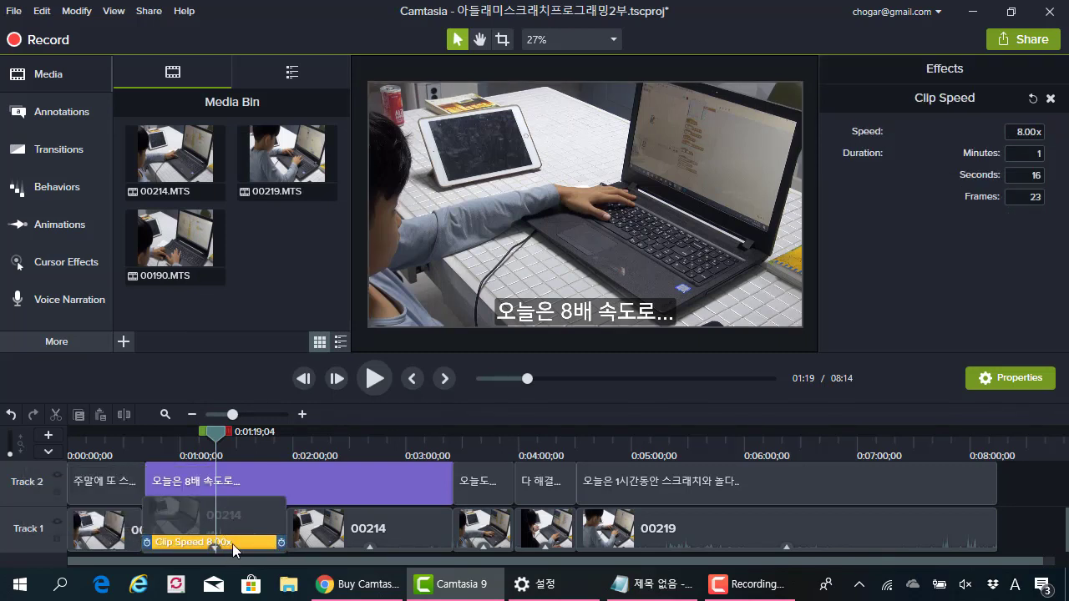
Examine the speed and duration values of the selected Clip Speed effect
double_click(1019, 132)
click(1028, 175)
triple_click(1024, 132)
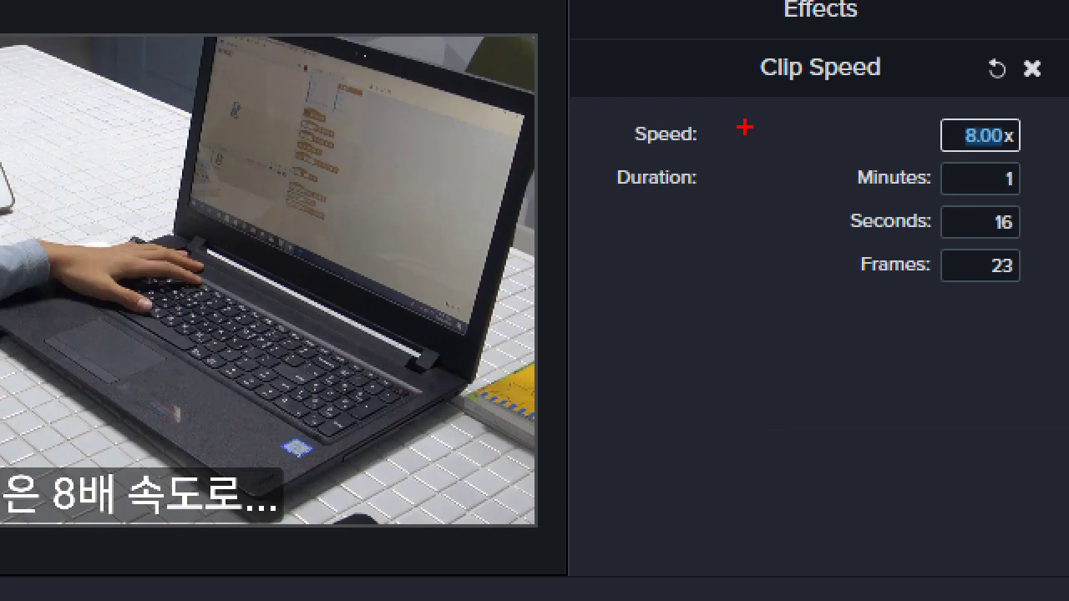
drag(919, 233, 1066, 108)
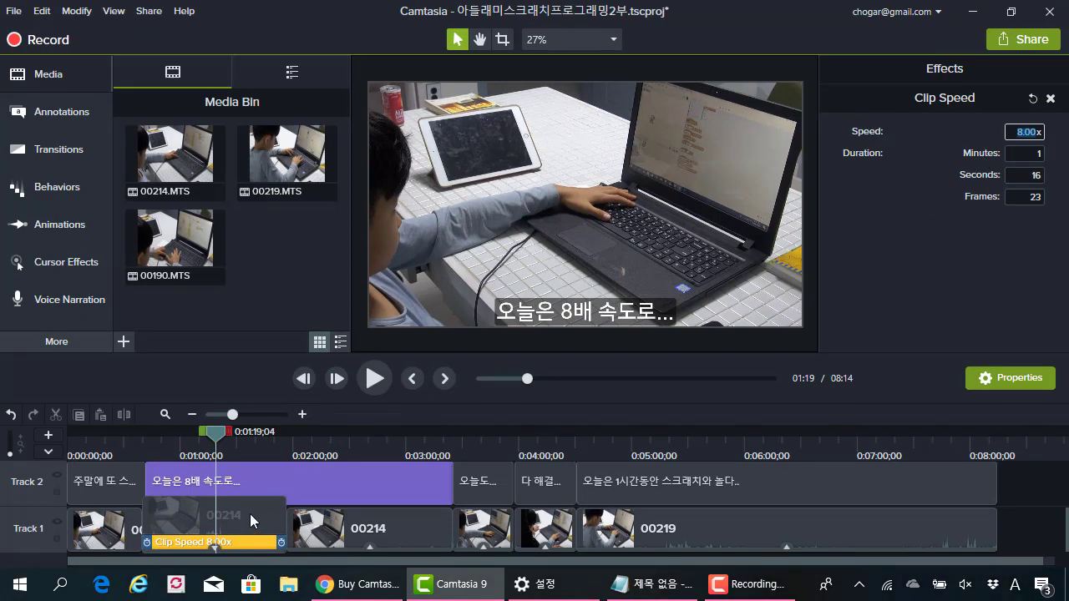
Move the playhead to 0:03:42;03 and select the second half of the split 00214 clip
drag(224, 444, 485, 456)
click(866, 472)
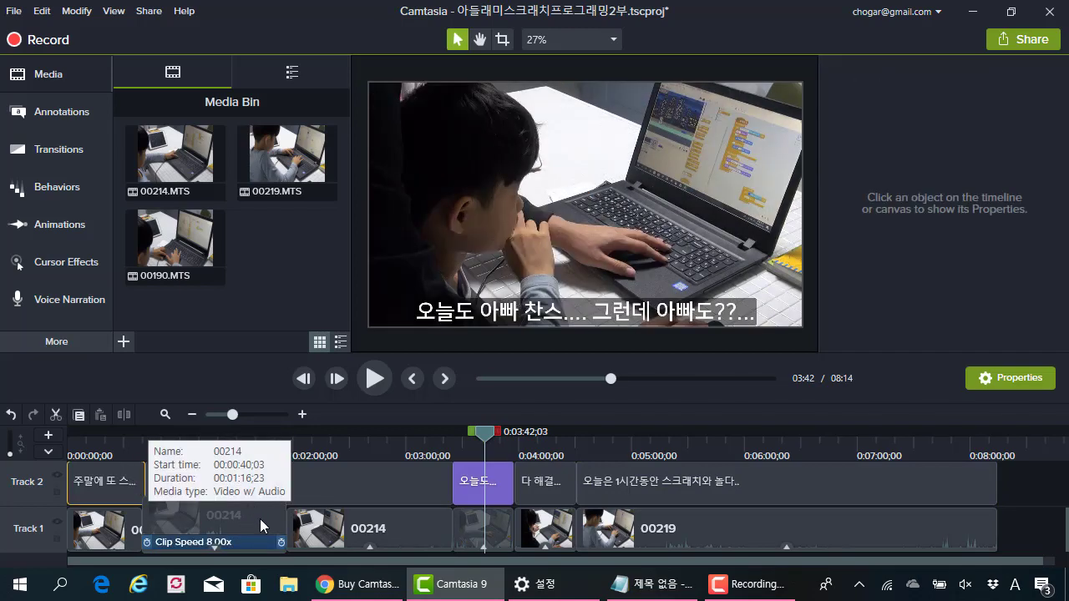
click(260, 518)
mouse_move(260, 519)
mouse_down()
mouse_move(395, 530)
mouse_move(261, 517)
mouse_up()
click(382, 515)
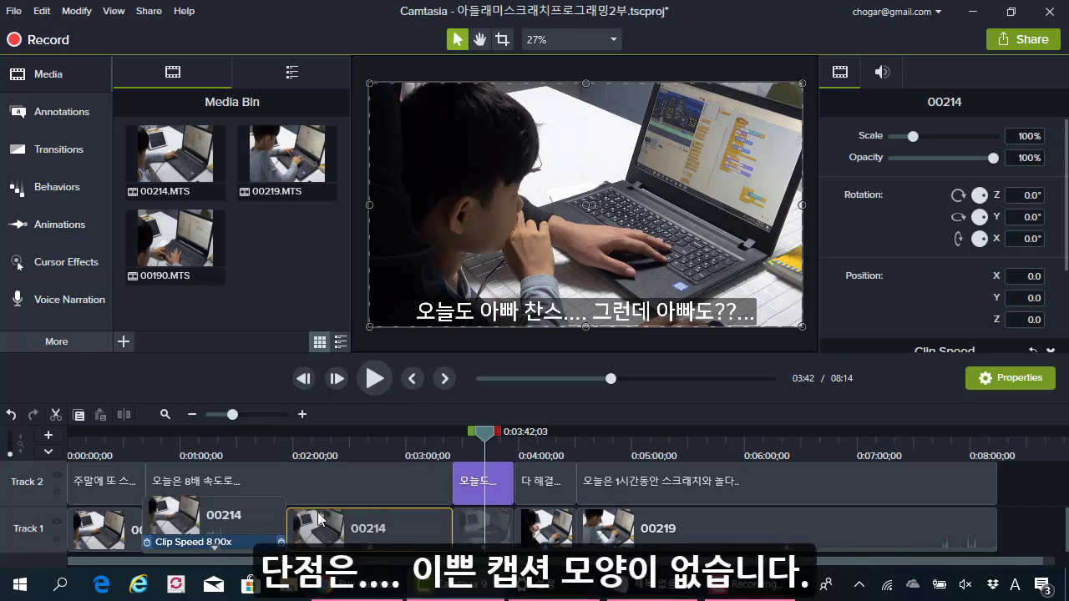
mouse_move(359, 585)
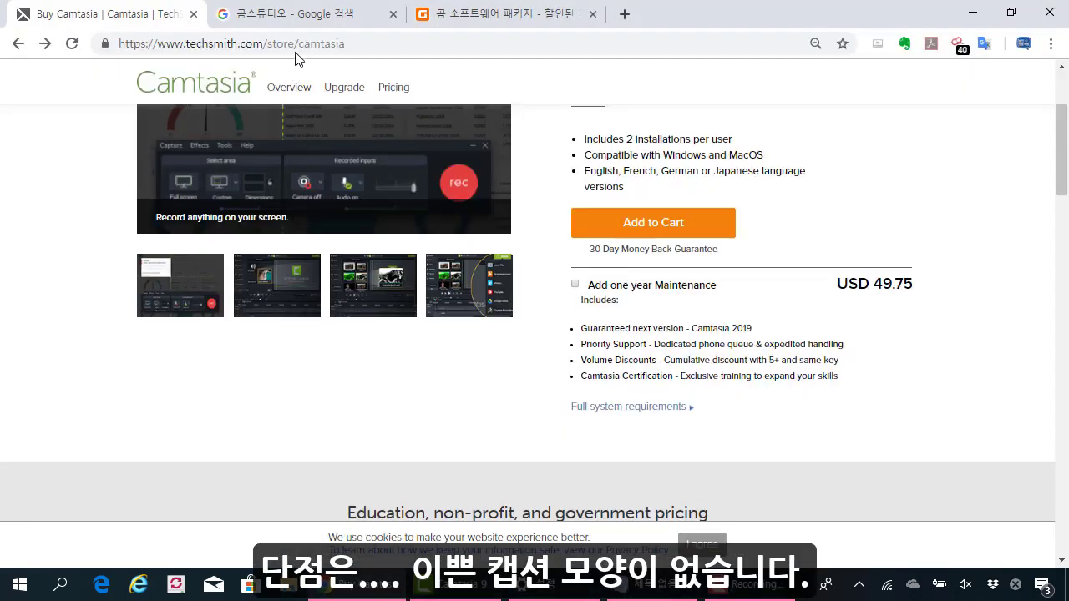
click(971, 20)
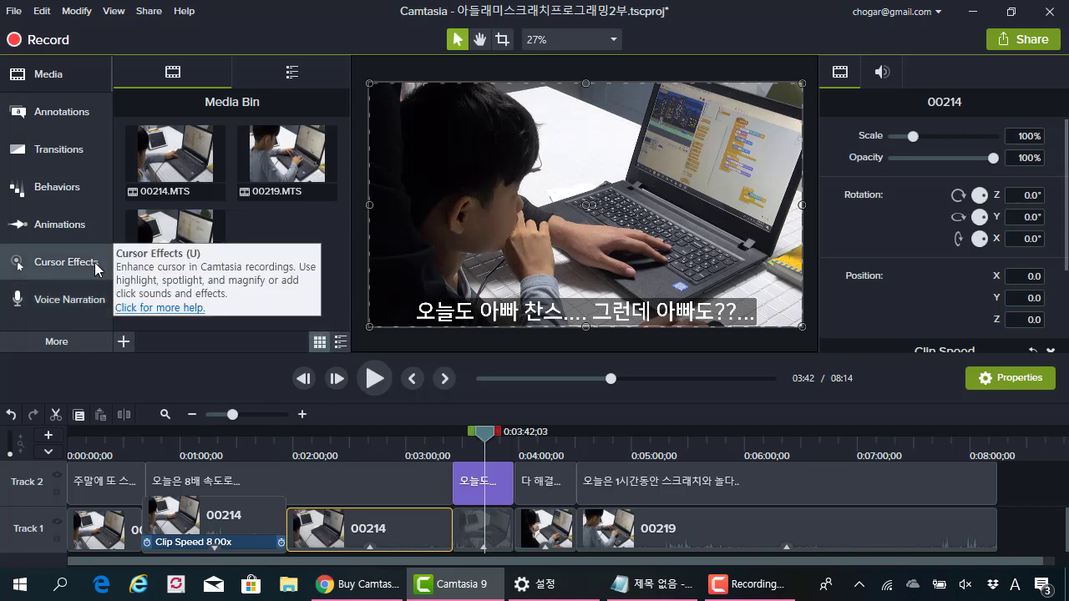
click(309, 476)
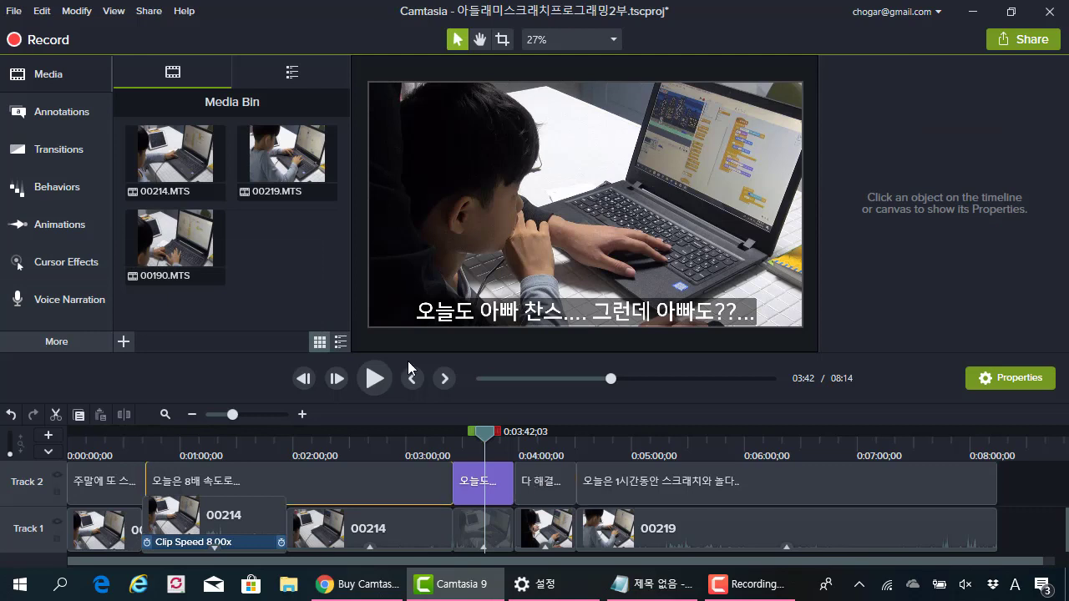
Show the project's captions and open the second caption, "오늘은 8배 속도로...", for editing
click(125, 342)
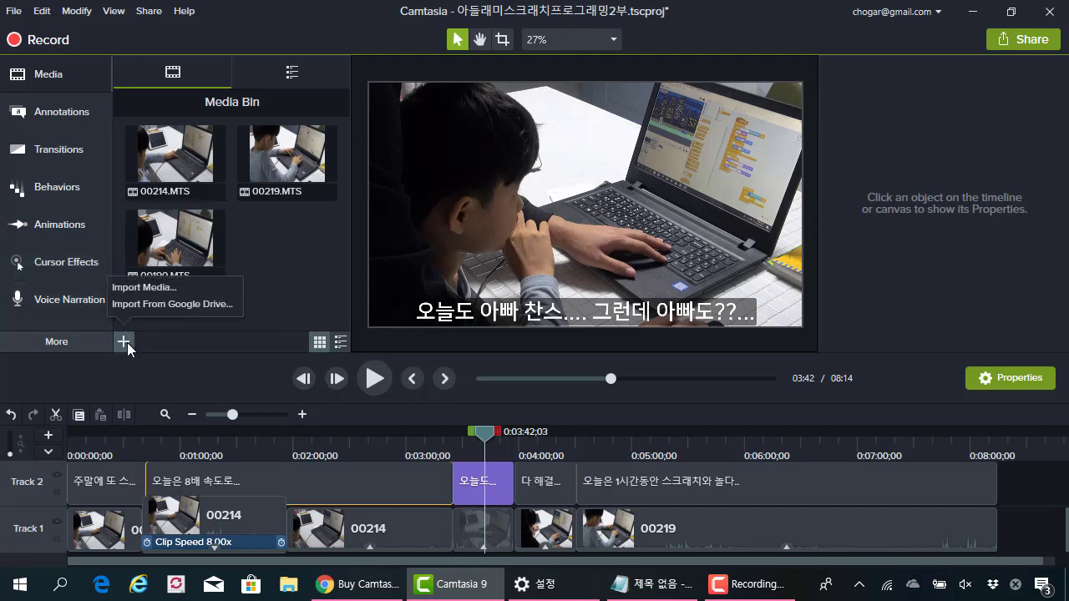
click(92, 345)
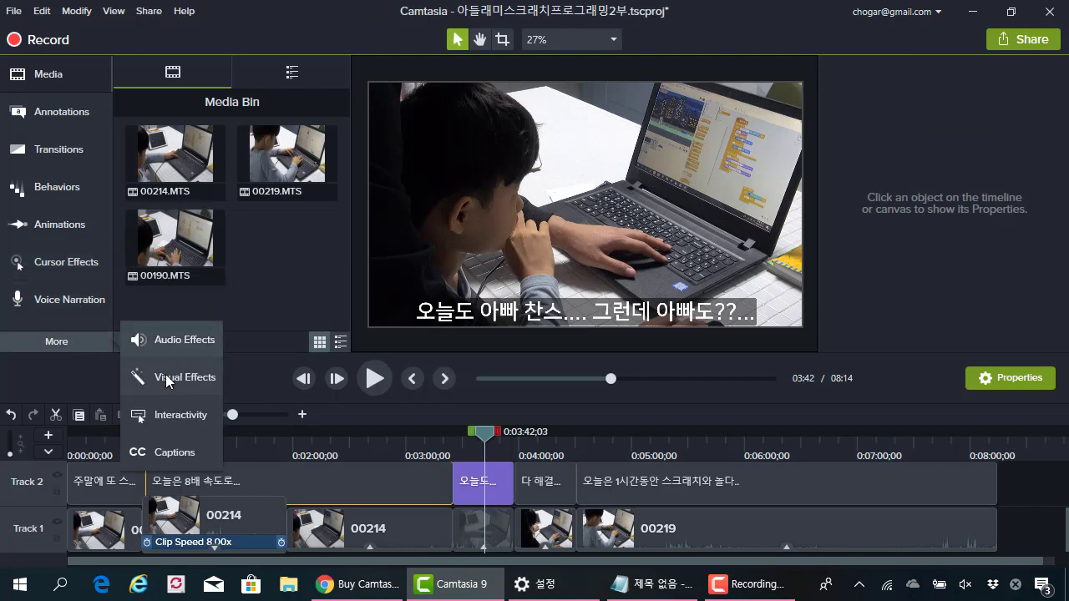
click(177, 452)
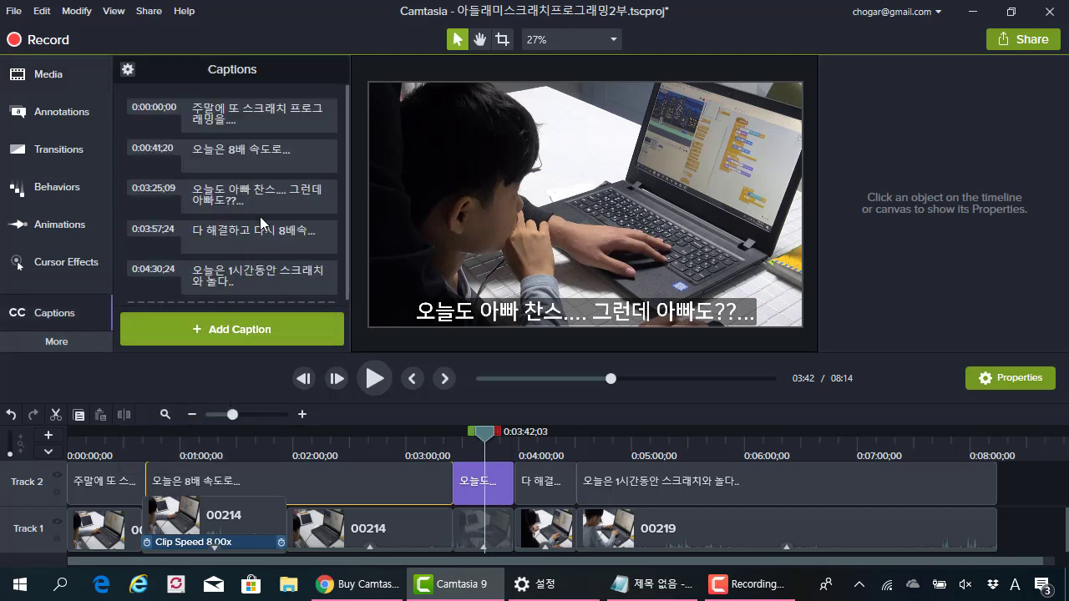
double_click(337, 485)
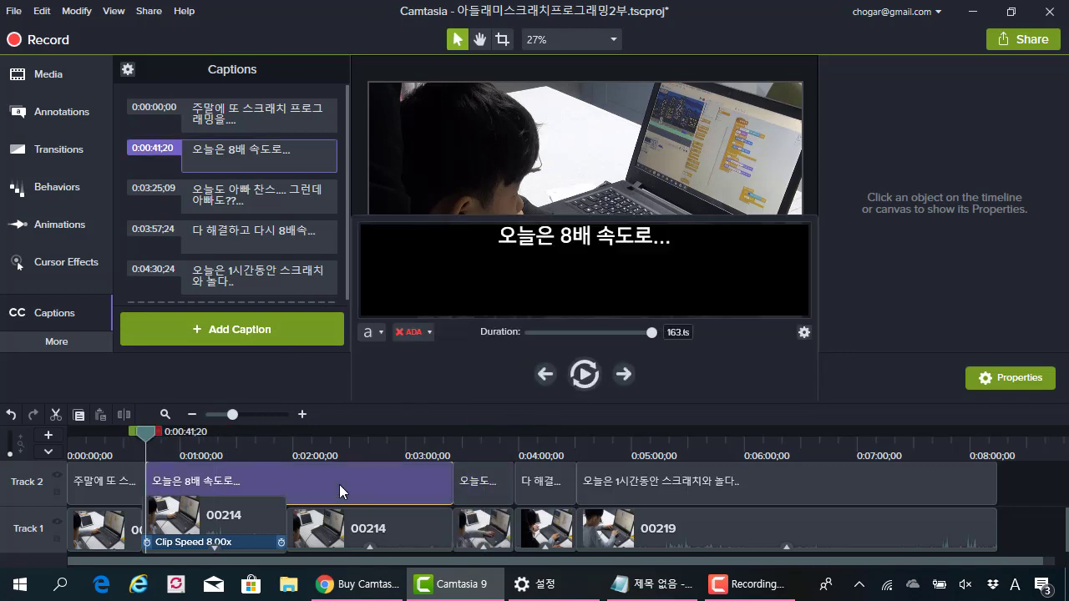
Check the Clip Speed effect on the first half of the split 00214 clip and reveal the one on the second half
click(217, 544)
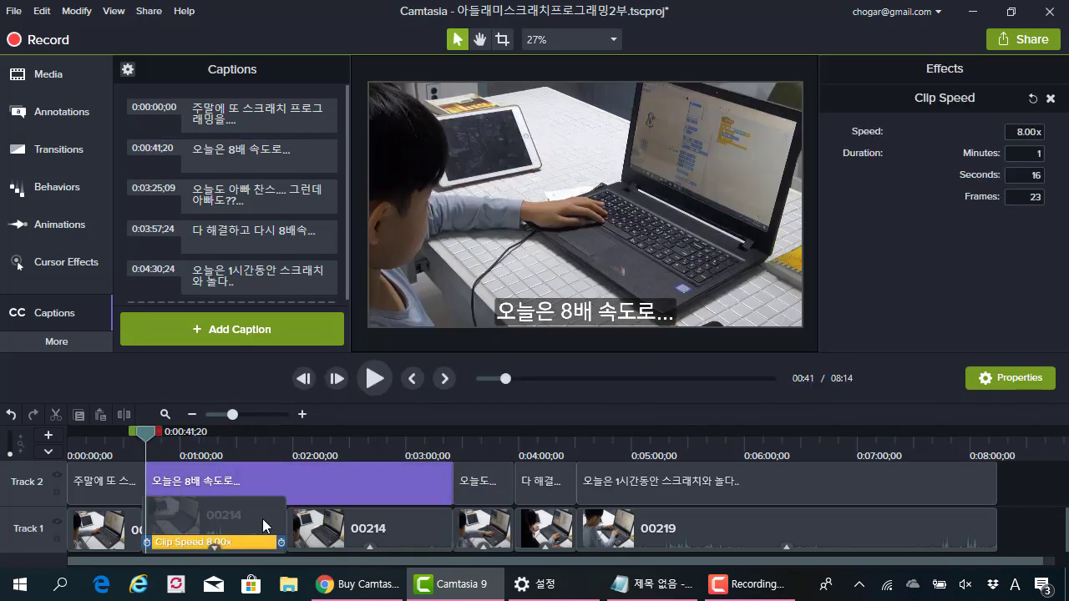
click(269, 510)
drag(367, 551, 346, 486)
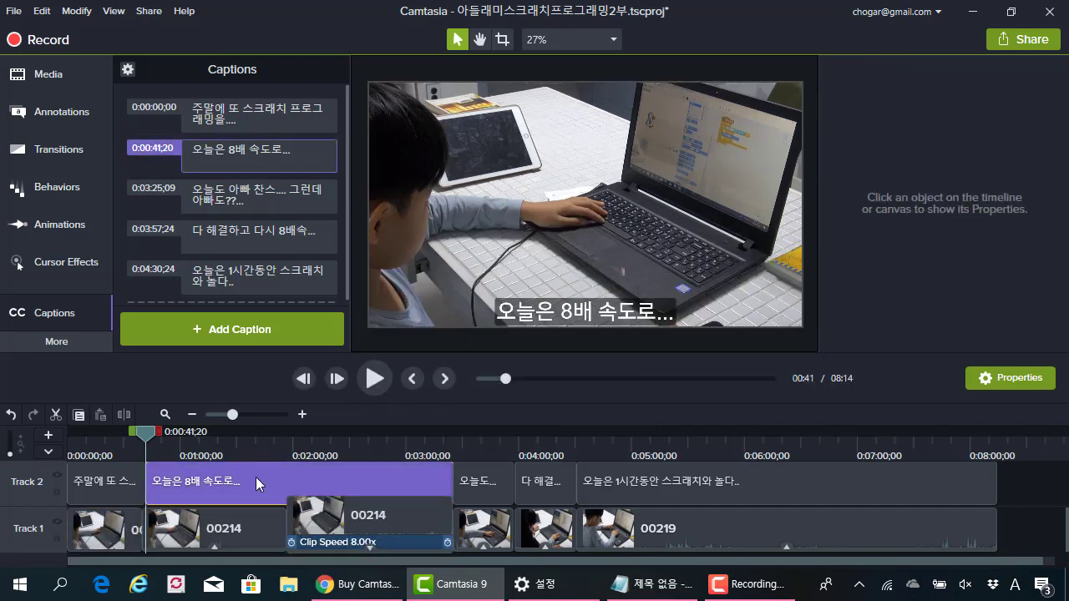
Select all text of the "오늘은 8배 속도로..." caption, view its text style options, and close the caption editor without changes
click(256, 480)
key(ctrl+a)
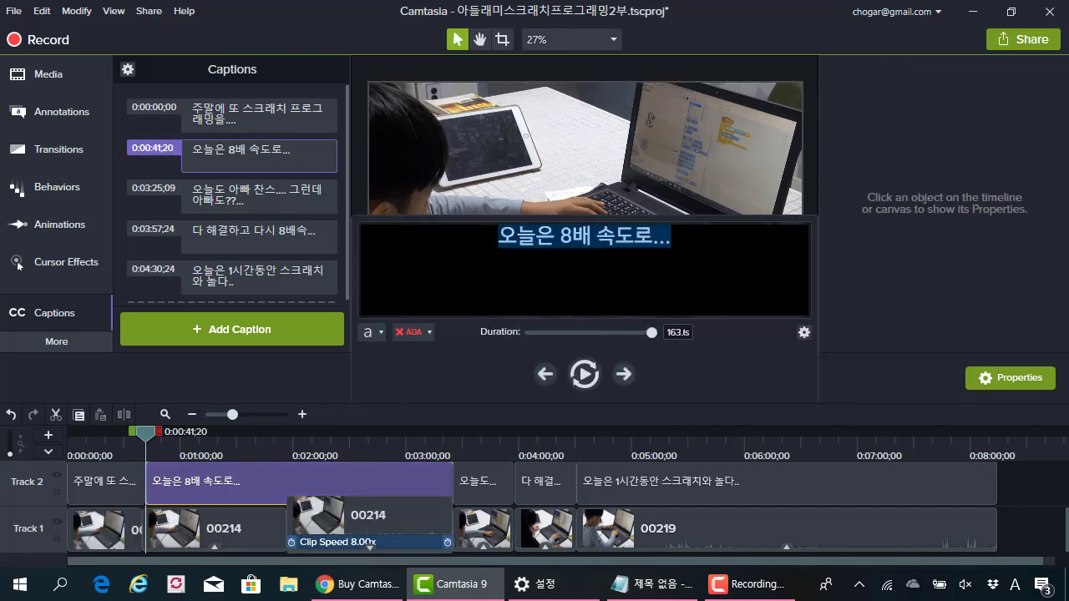
click(362, 239)
key(ctrl+a)
click(373, 334)
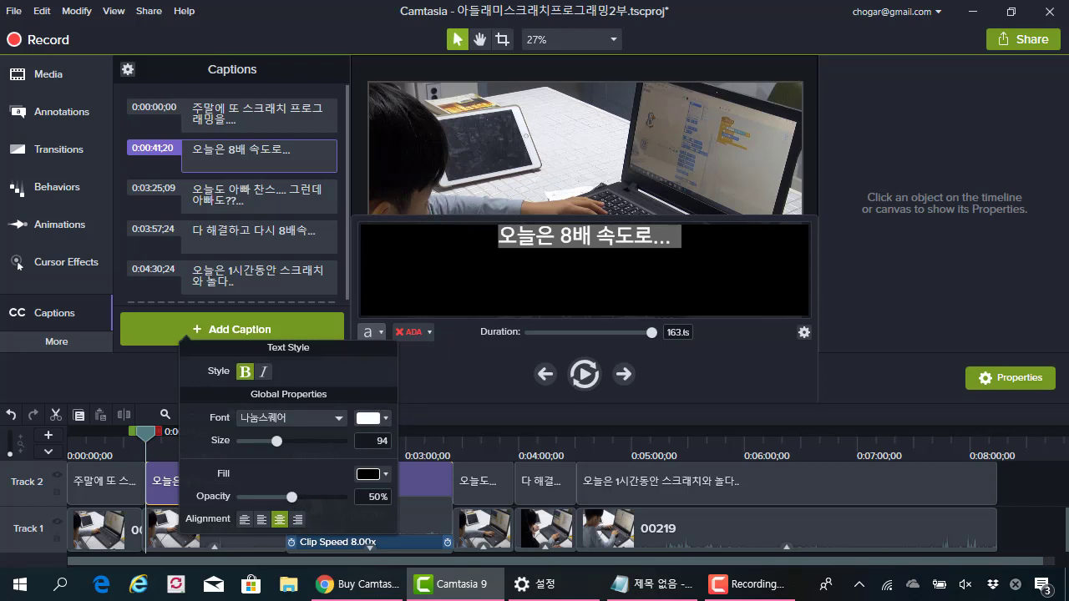
click(677, 238)
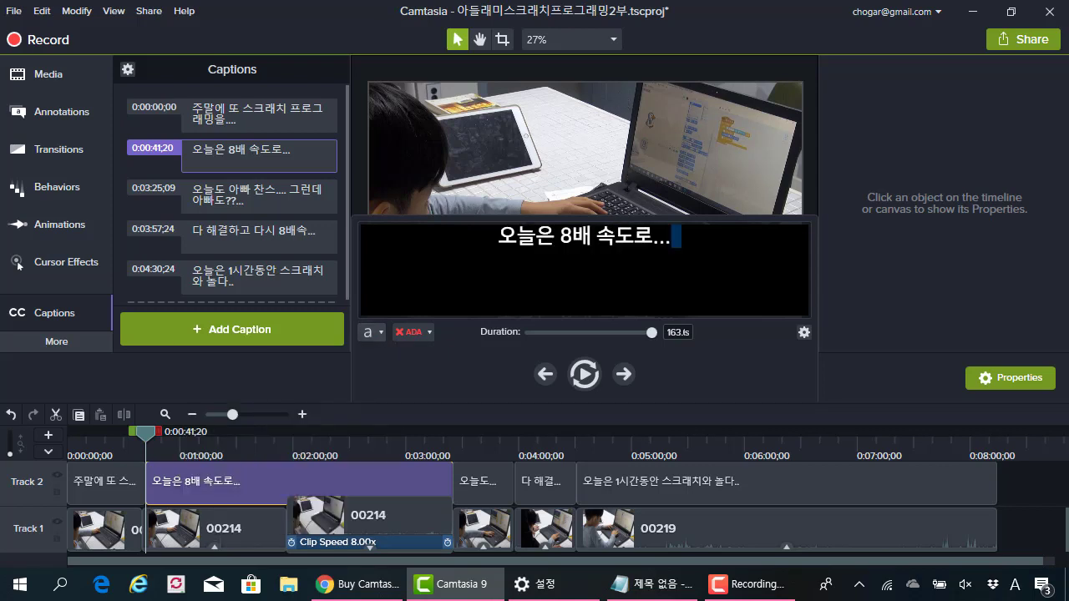
click(662, 183)
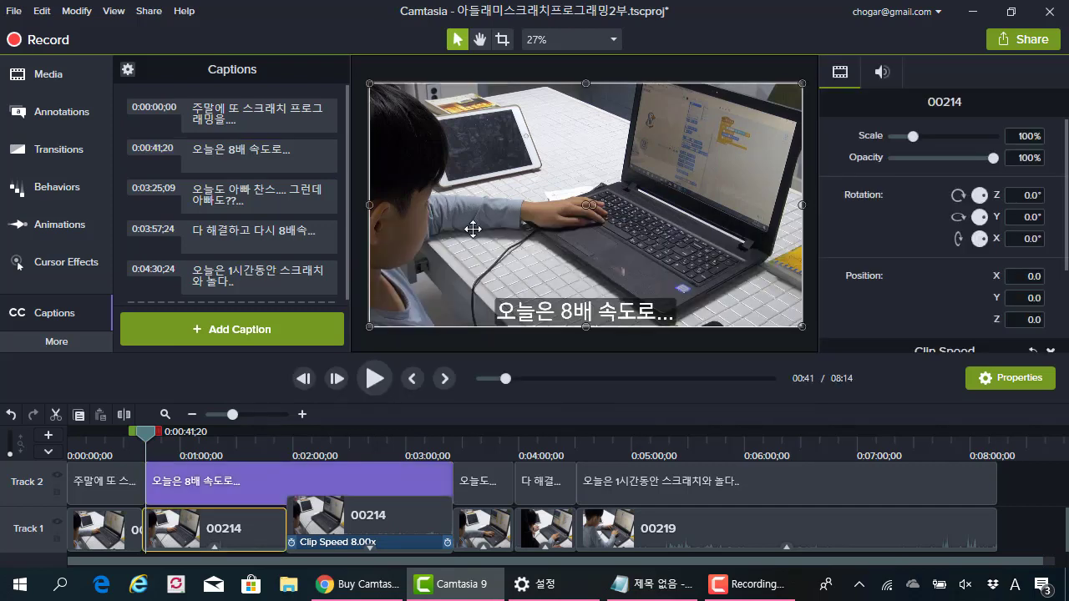
click(506, 345)
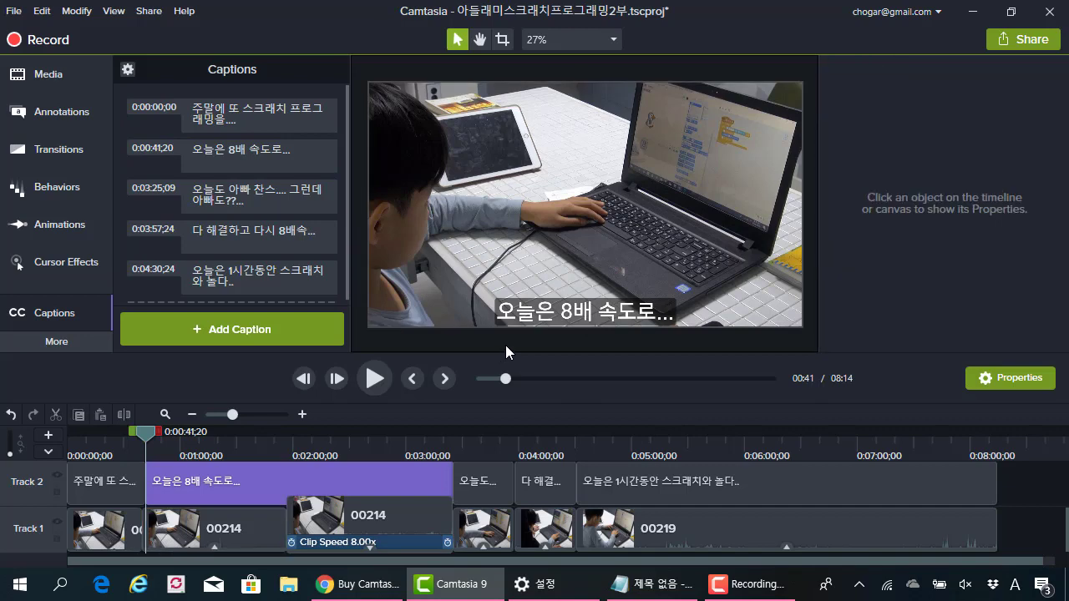
Show the Abstract-style callouts and place the orange rectangular callout on the canvas over the boy's hand and laptop
click(78, 118)
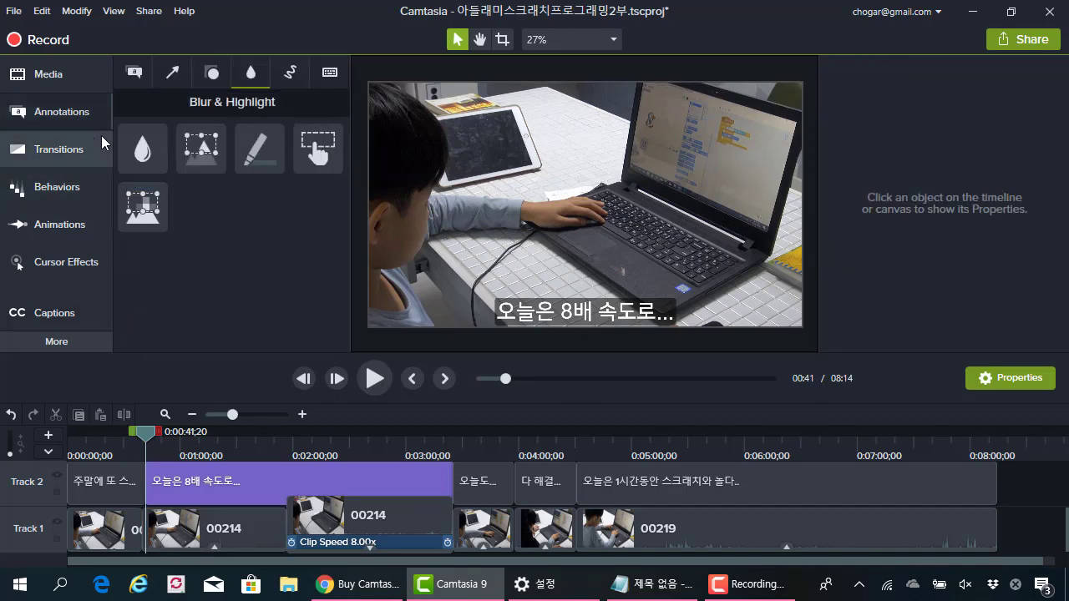
click(180, 75)
click(135, 72)
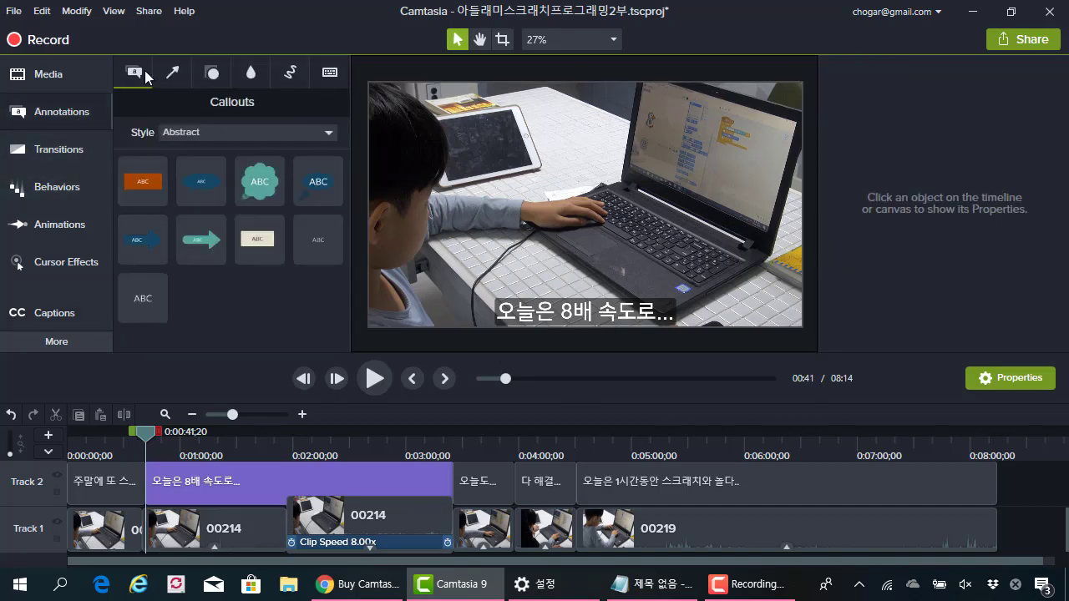
click(211, 136)
click(217, 132)
drag(154, 187, 608, 214)
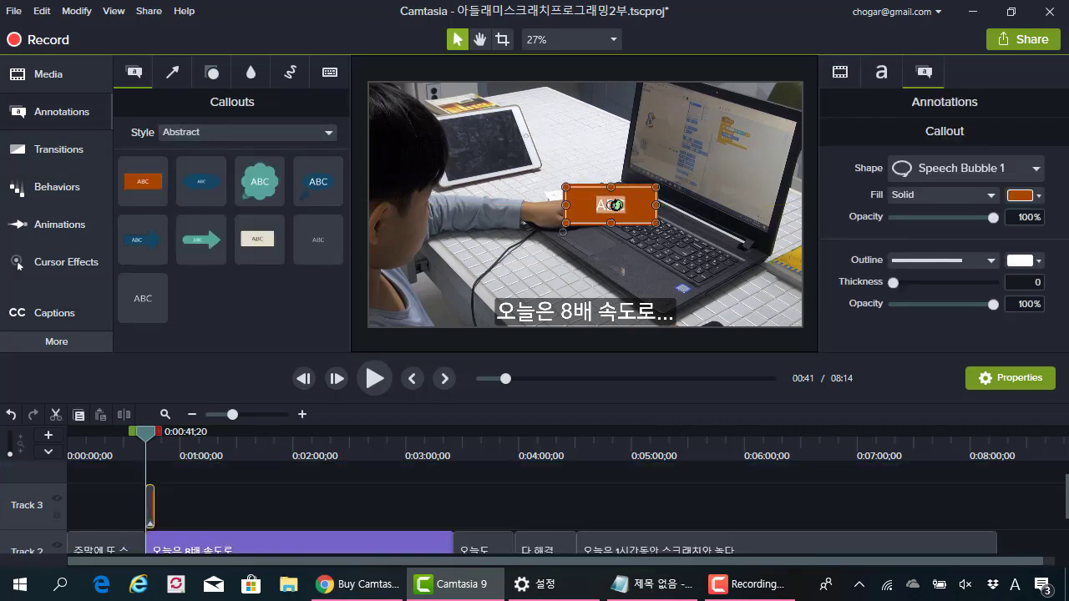
Open the orange callout's ABC text for editing, leave it unchanged, and delete the callout
double_click(596, 209)
click(631, 219)
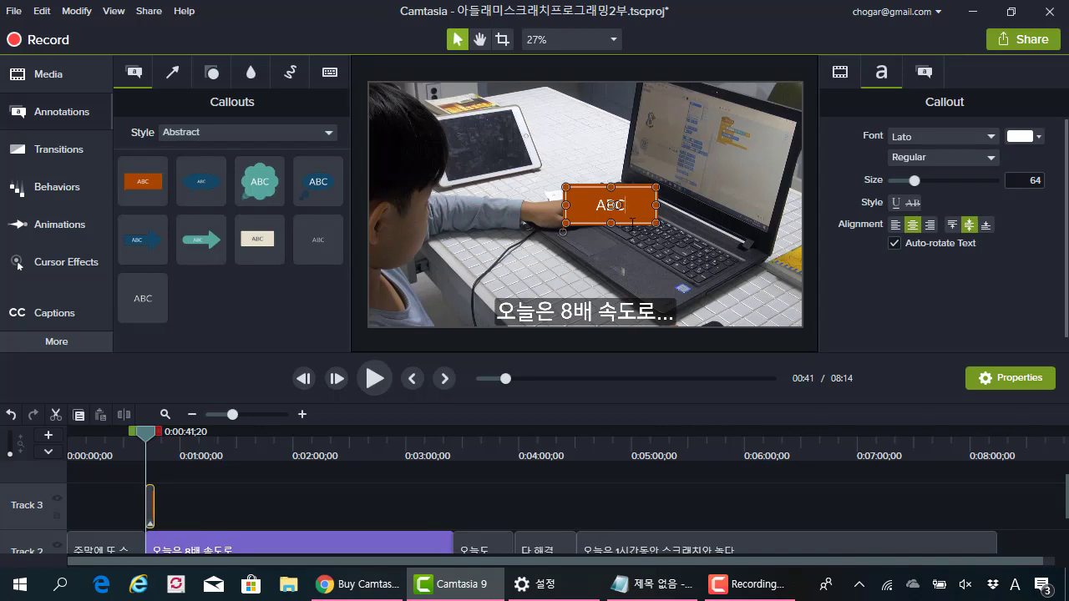
key(Escape)
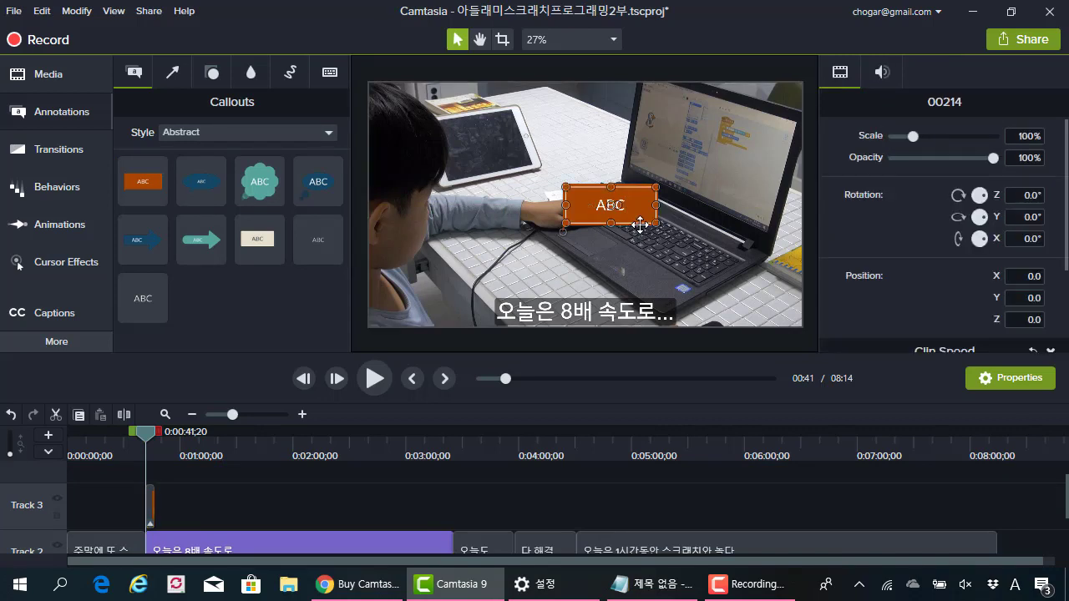
key(Delete)
Try the teal thought bubble callout over the tablet with the Text Arrow 1 shape, and delete it
drag(267, 177, 494, 161)
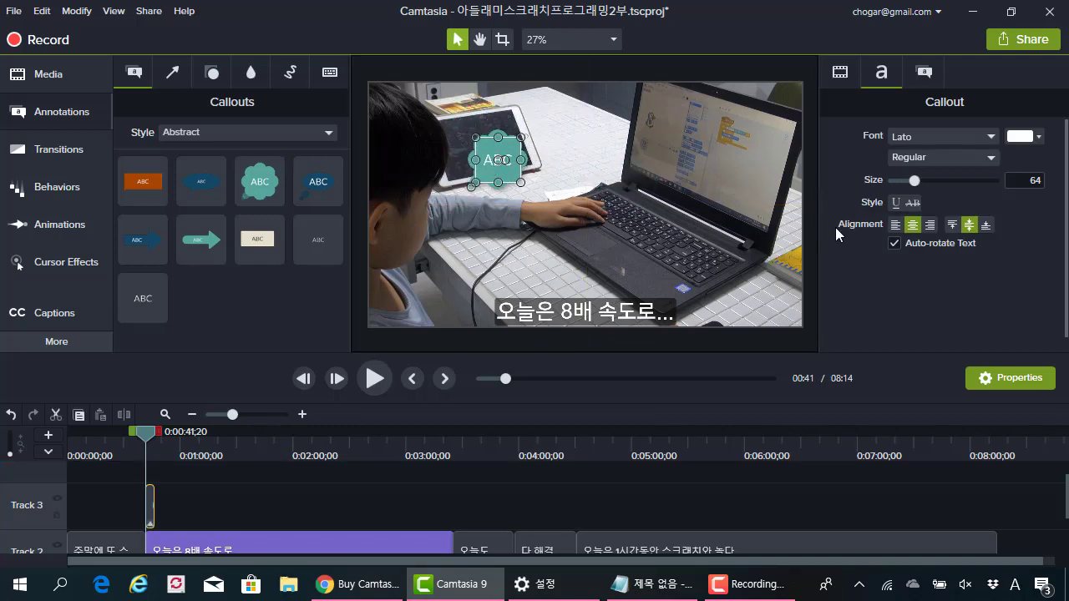
click(924, 73)
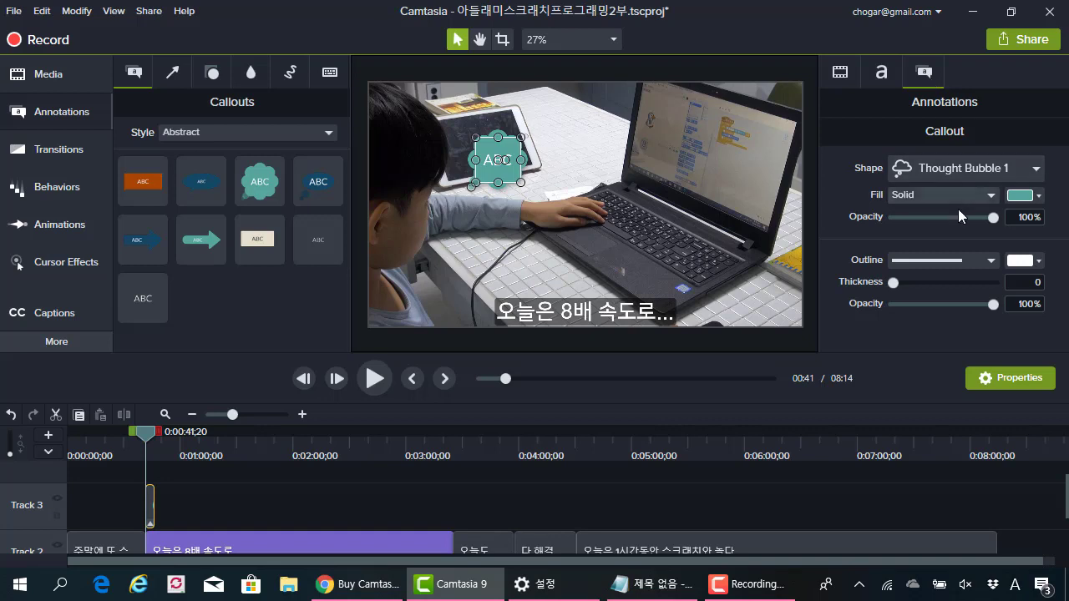
click(992, 176)
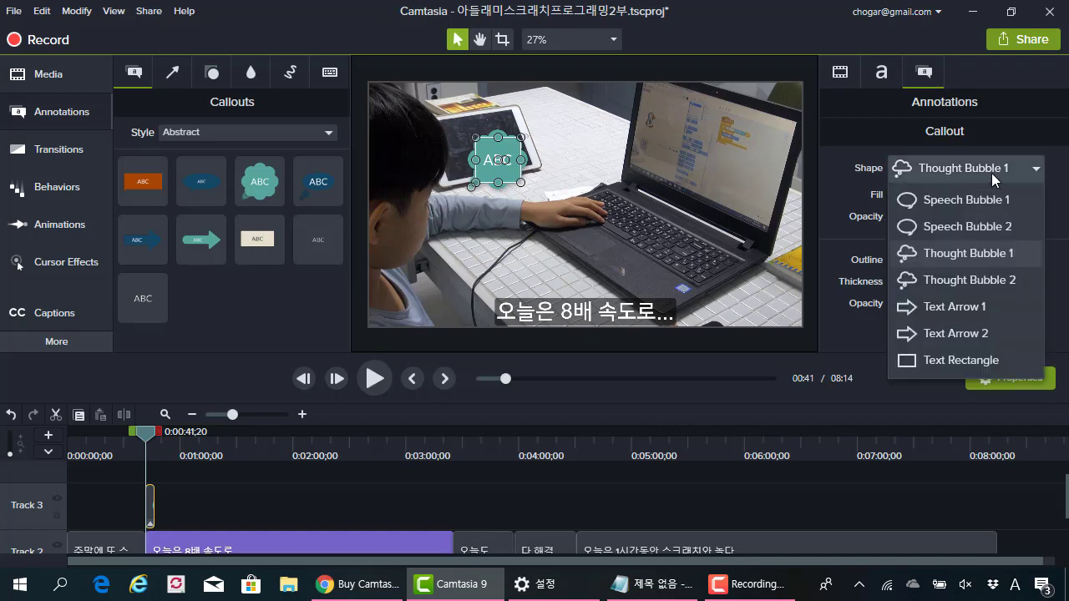
click(952, 308)
key(Delete)
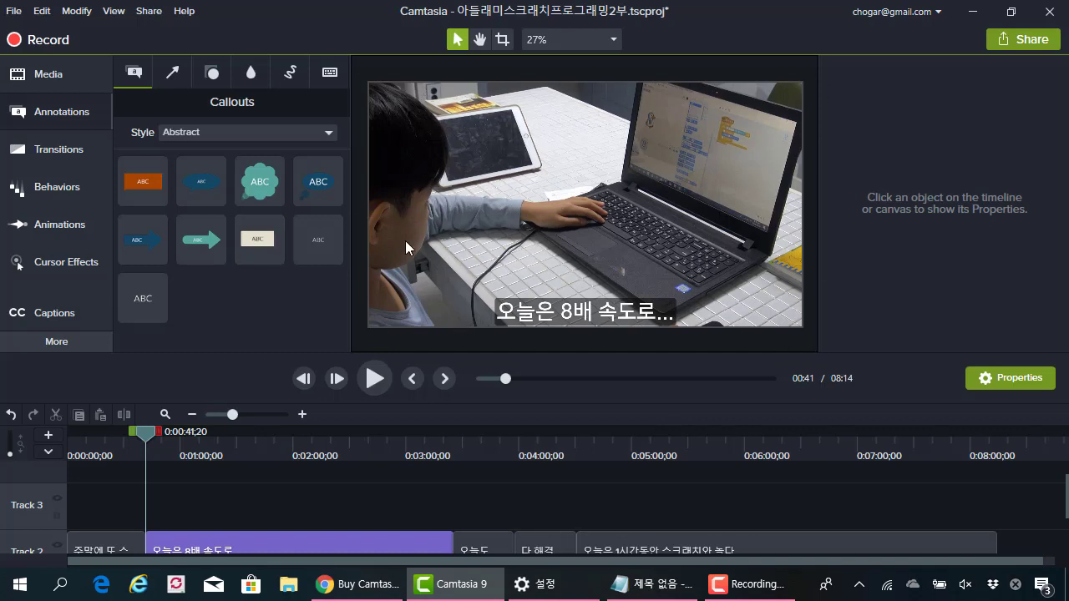
Try the red Sketch Motion arrow on the canvas over the tablet and remove it
click(283, 78)
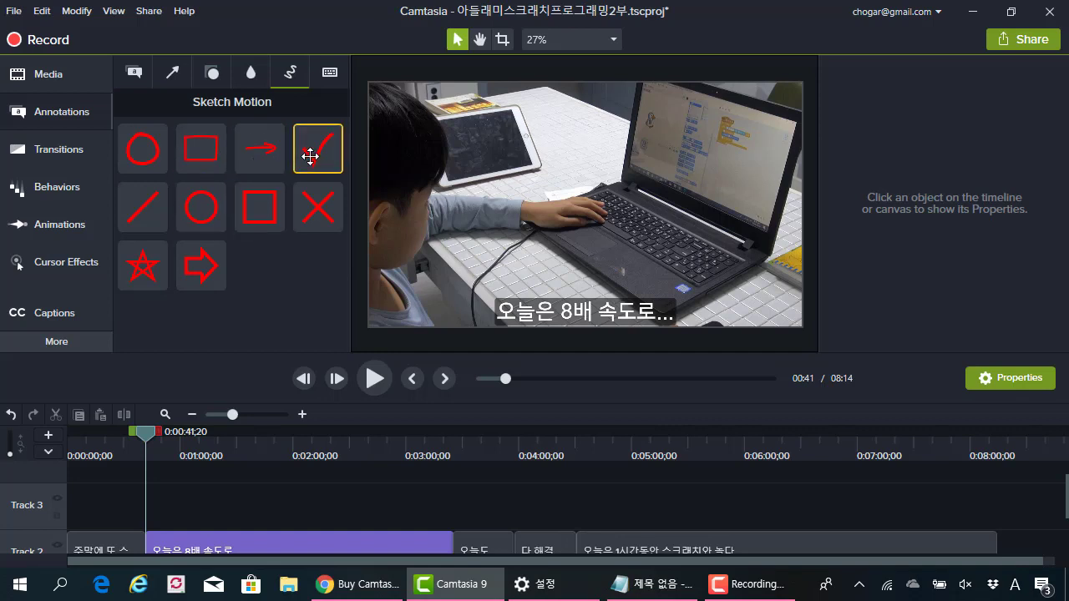
mouse_move(263, 159)
mouse_down()
mouse_move(477, 209)
mouse_move(561, 208)
mouse_move(692, 178)
mouse_move(394, 191)
mouse_move(451, 187)
mouse_up()
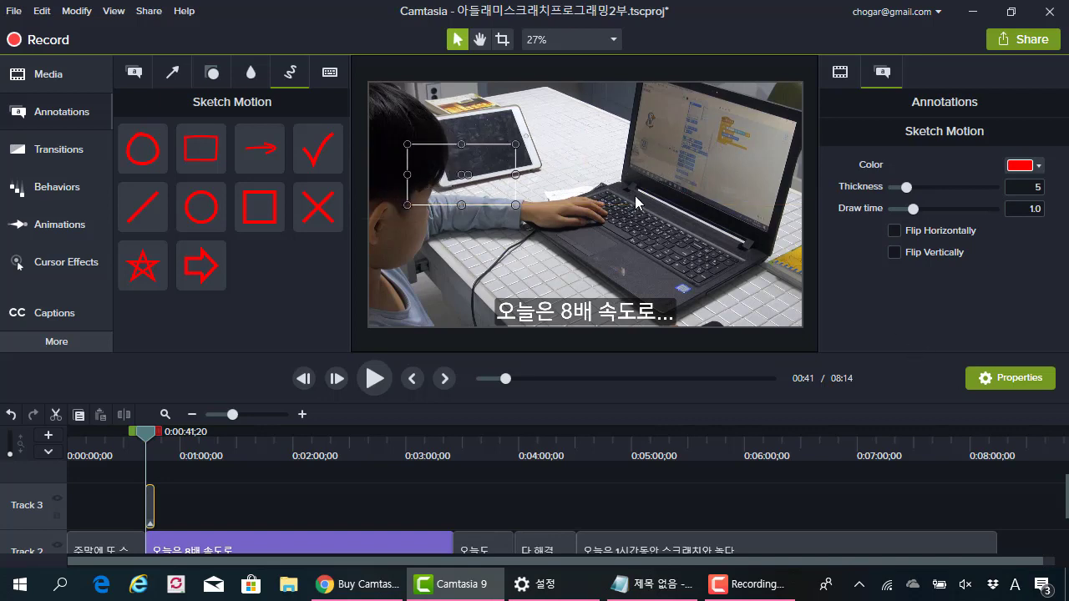
click(596, 206)
Add a Pixelate annotation to the timeline above the first half of the split 00214 clip
click(252, 72)
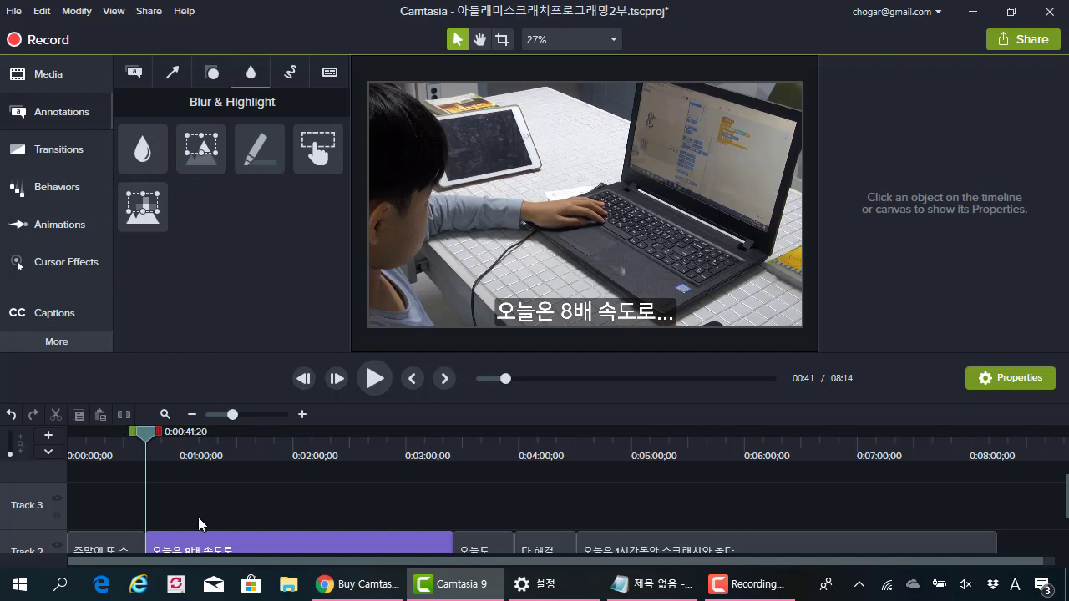
scroll(251, 510, down, 1)
scroll(375, 514, down, 1)
click(353, 517)
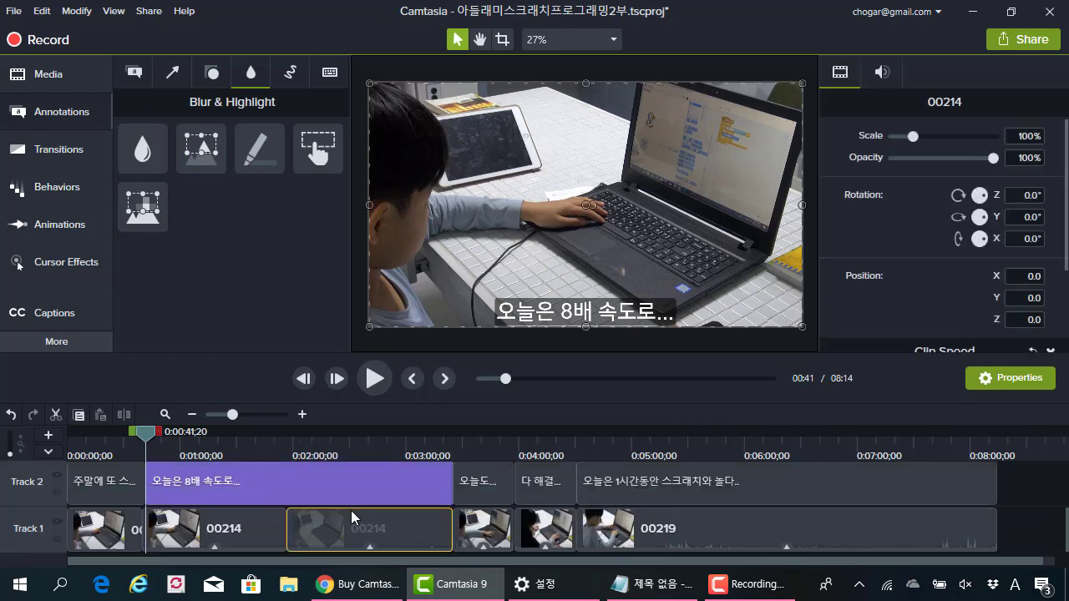
click(244, 521)
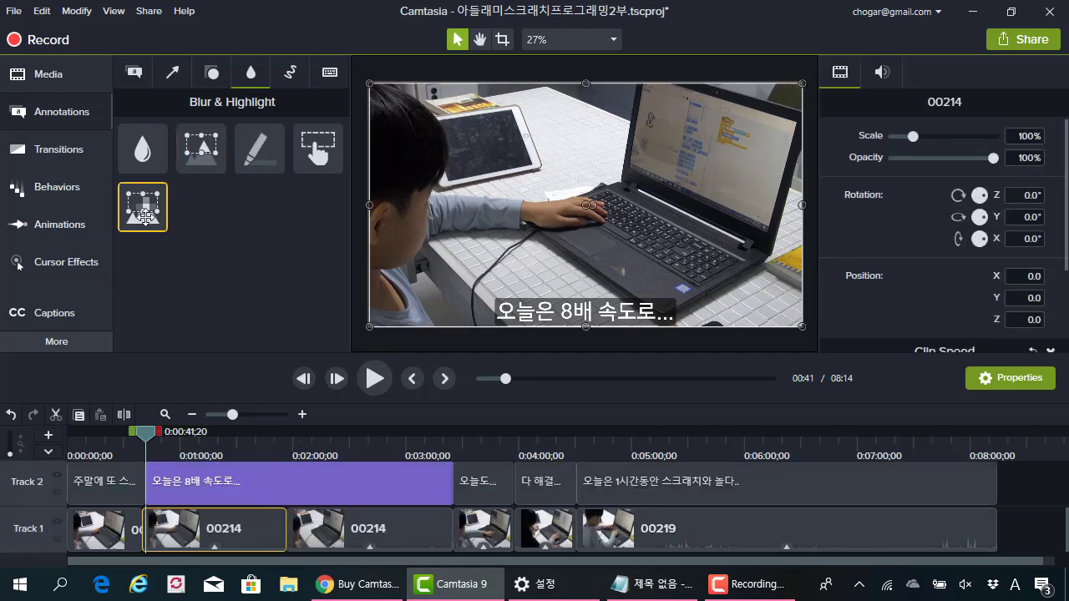
drag(144, 215, 232, 530)
Move the Pixelate annotation on Track 3 so it starts at the playhead, 0:00:41;20
scroll(233, 518, up, 2)
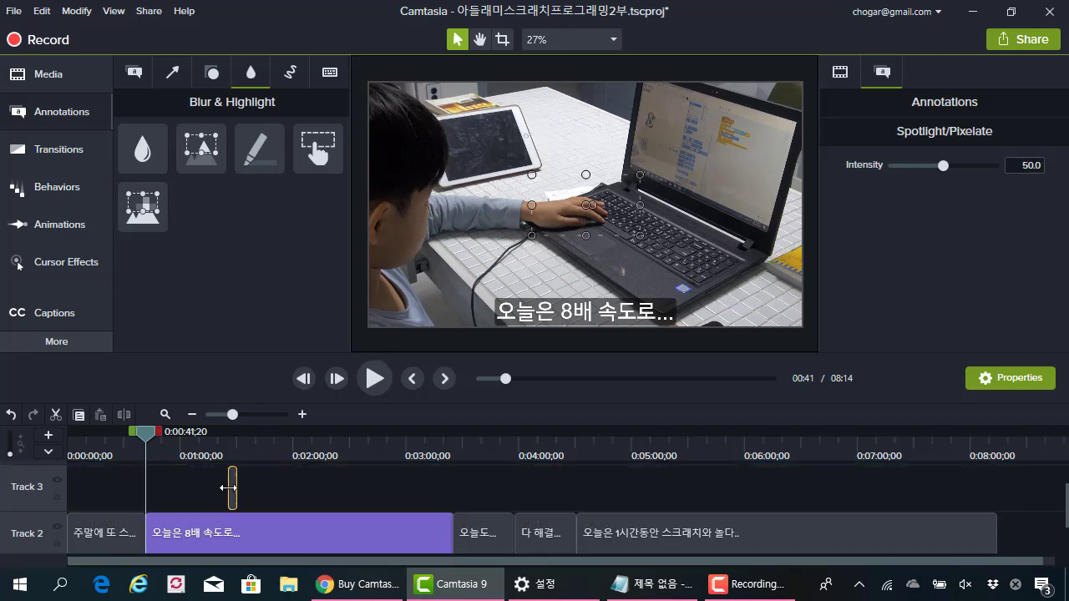
scroll(233, 514, down, 2)
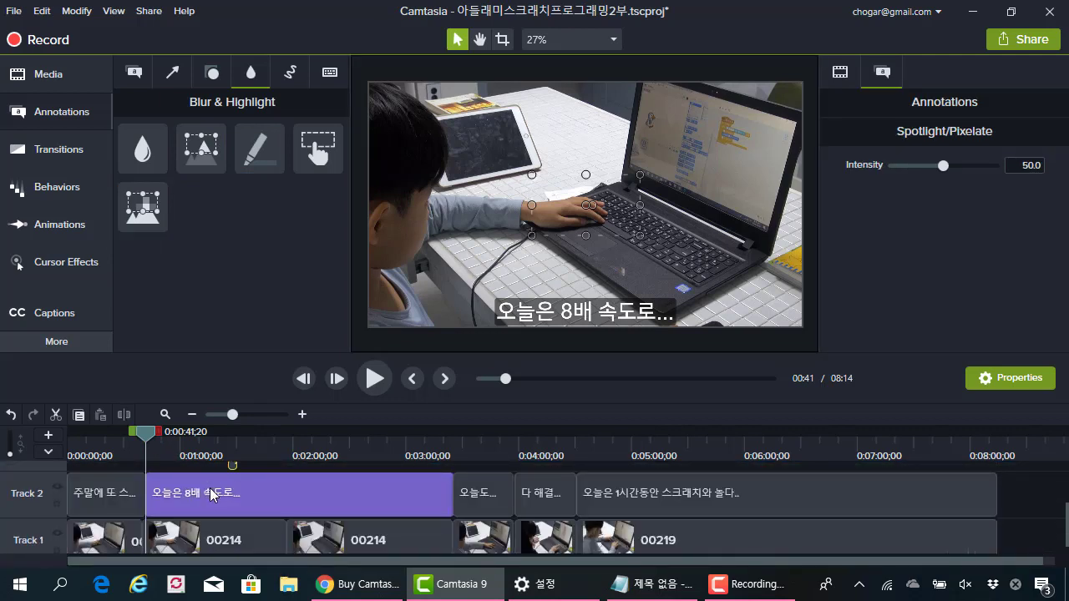
scroll(233, 498, up, 1)
drag(232, 499, 150, 486)
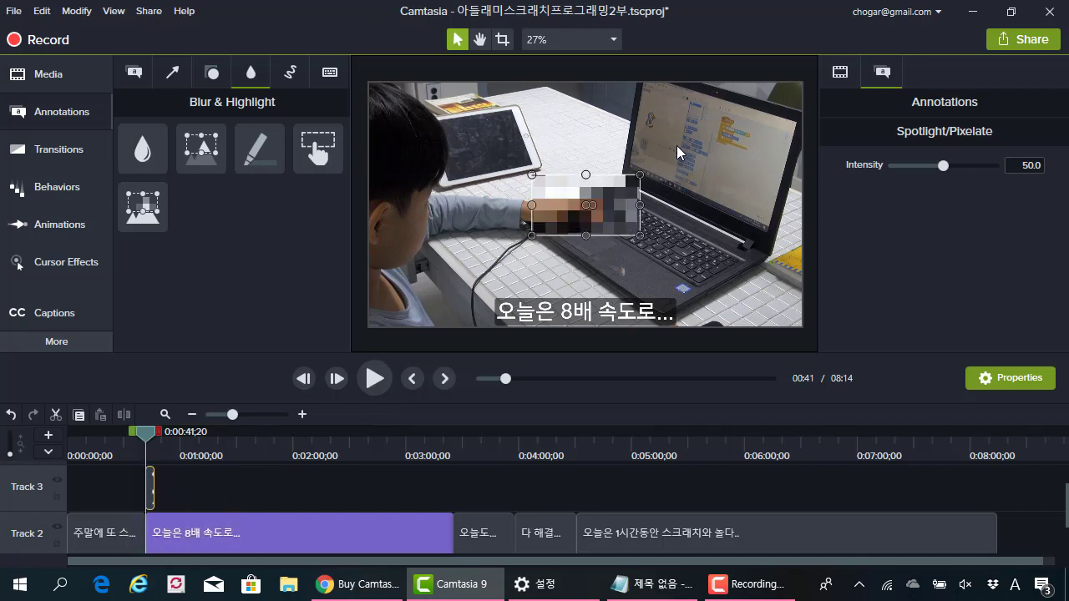
Move the Pixelate area over the boy's face on the canvas and play back the result
drag(586, 210, 431, 211)
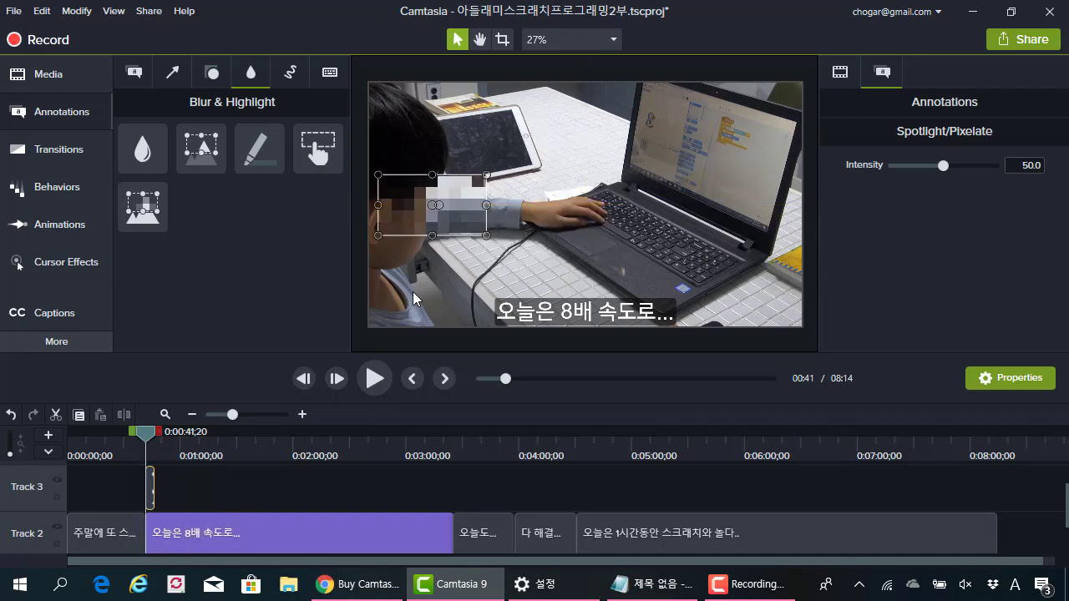
key(space)
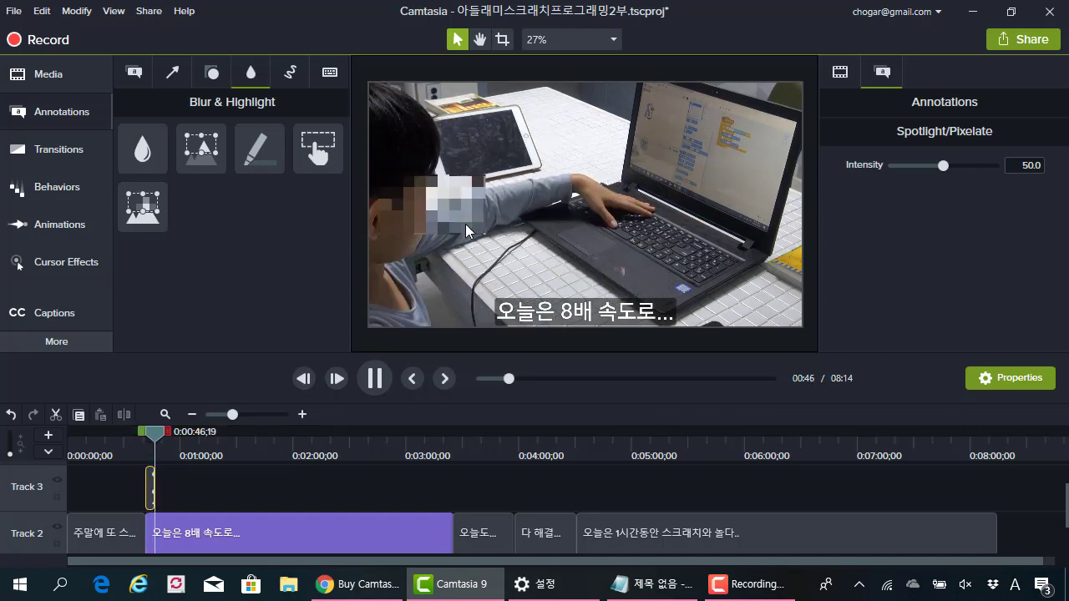
key(space)
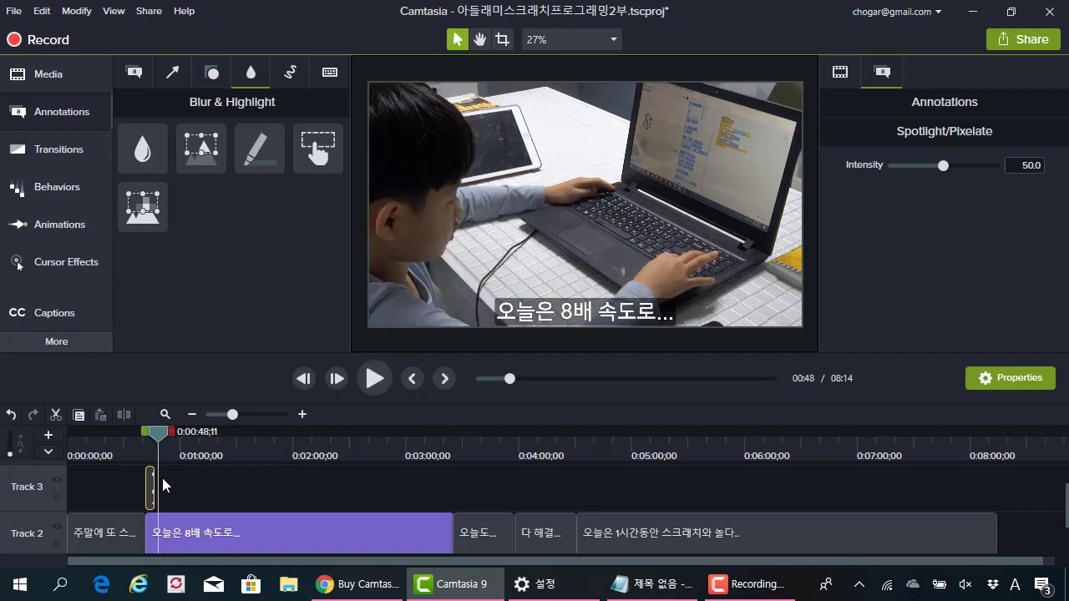
Extend the Pixelate annotation to the end of the "오늘은 8배 속도로..." caption and move its area slightly up on the canvas
click(150, 488)
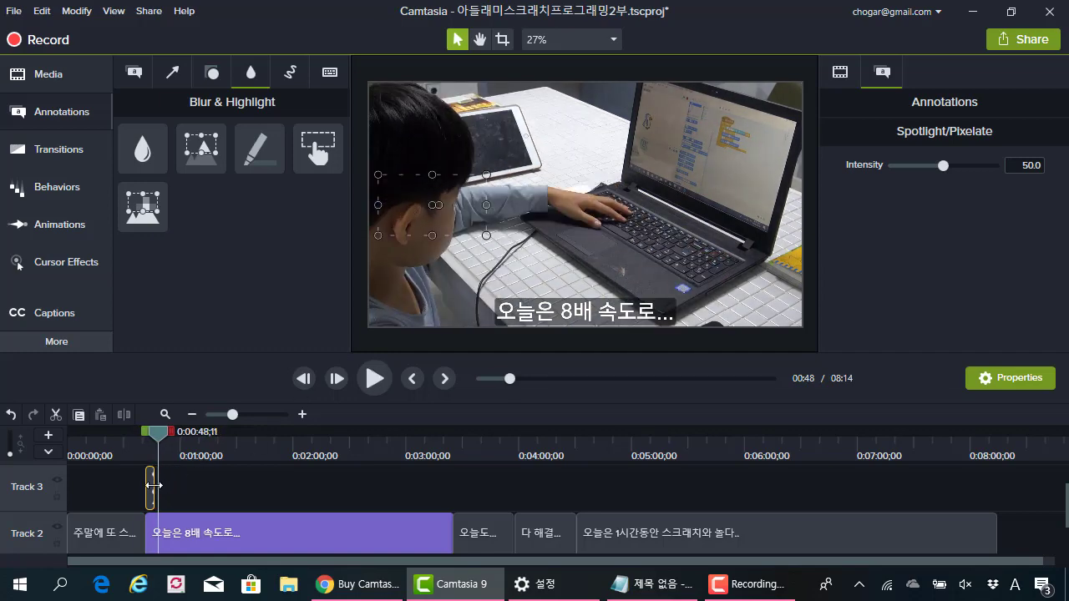
drag(153, 485, 453, 487)
drag(453, 199, 464, 155)
Play back the extended Pixelate annotation and delete it from Track 3
click(361, 486)
key(space)
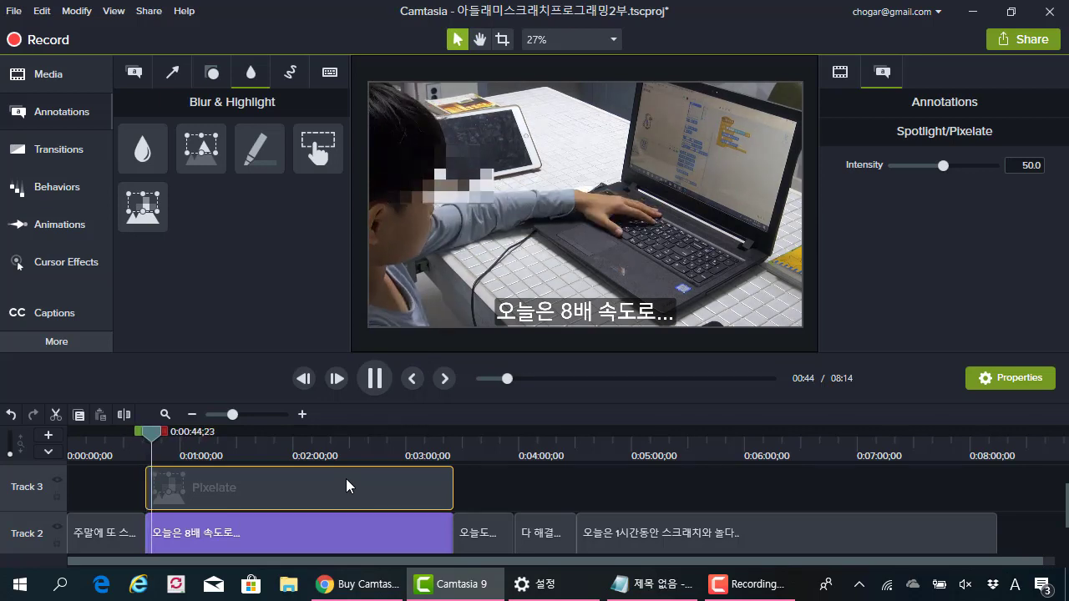
key(Delete)
scroll(343, 473, down, 1)
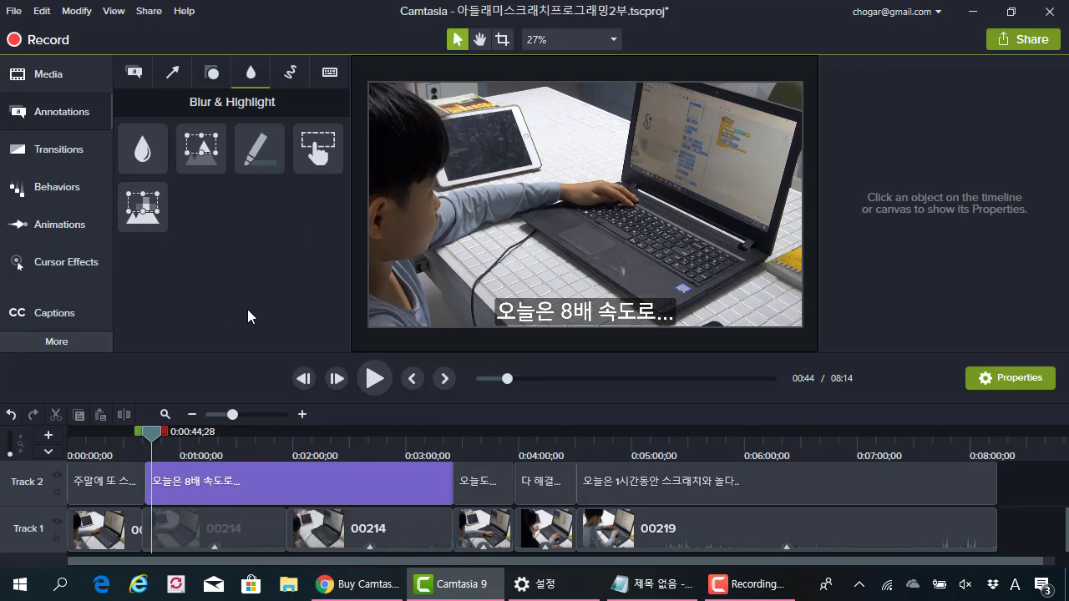
Look through the shape, arrow and callout annotation categories and the Behaviors library
click(212, 72)
click(173, 72)
click(133, 73)
click(71, 203)
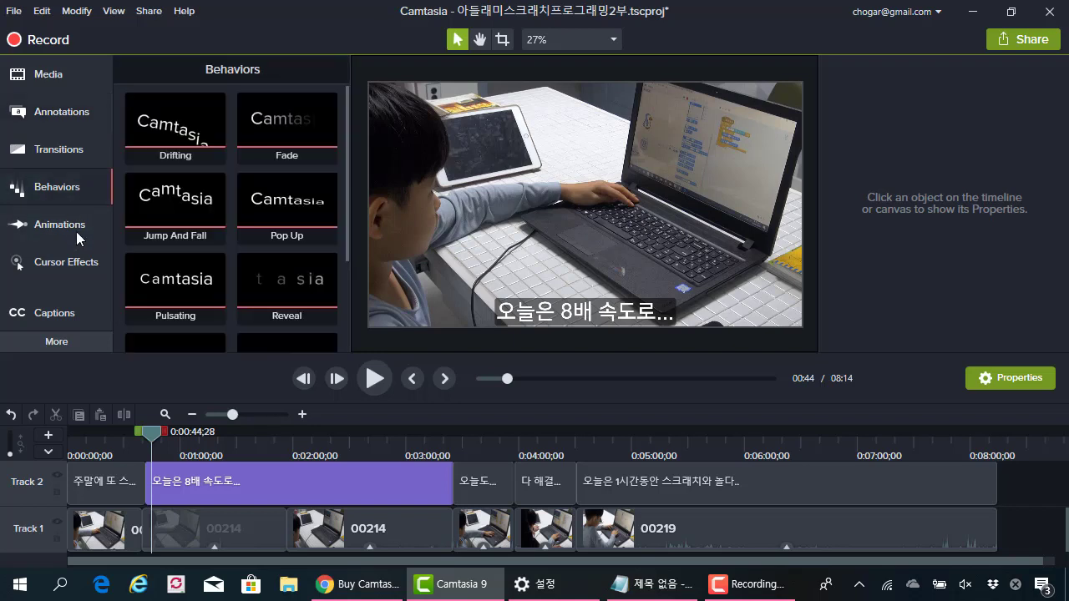
Apply the Fold transition to the first half of the split 00214 clip
click(78, 149)
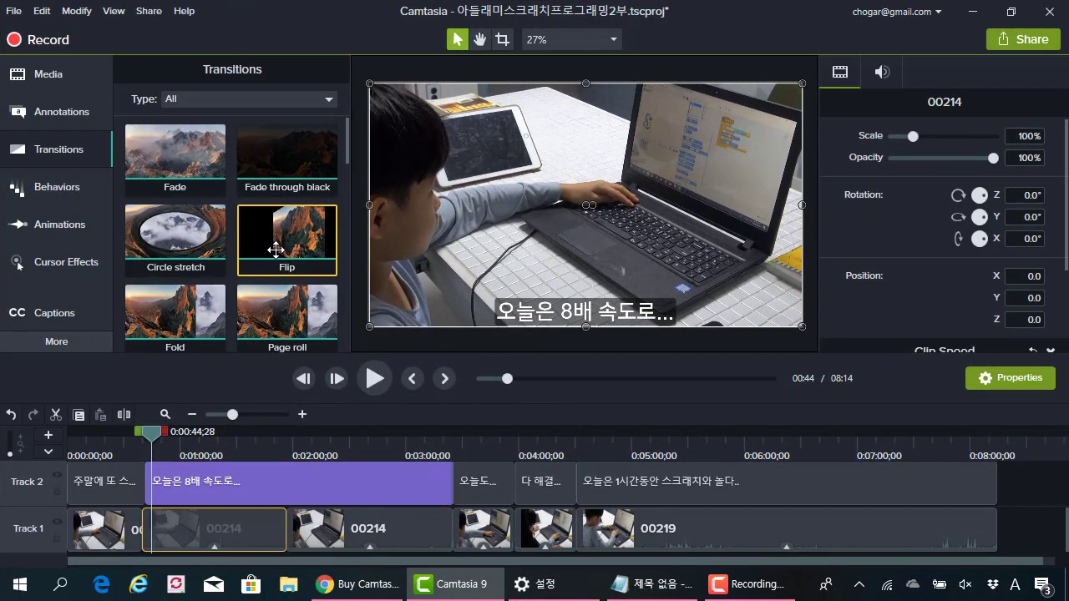
scroll(280, 288, down, 1)
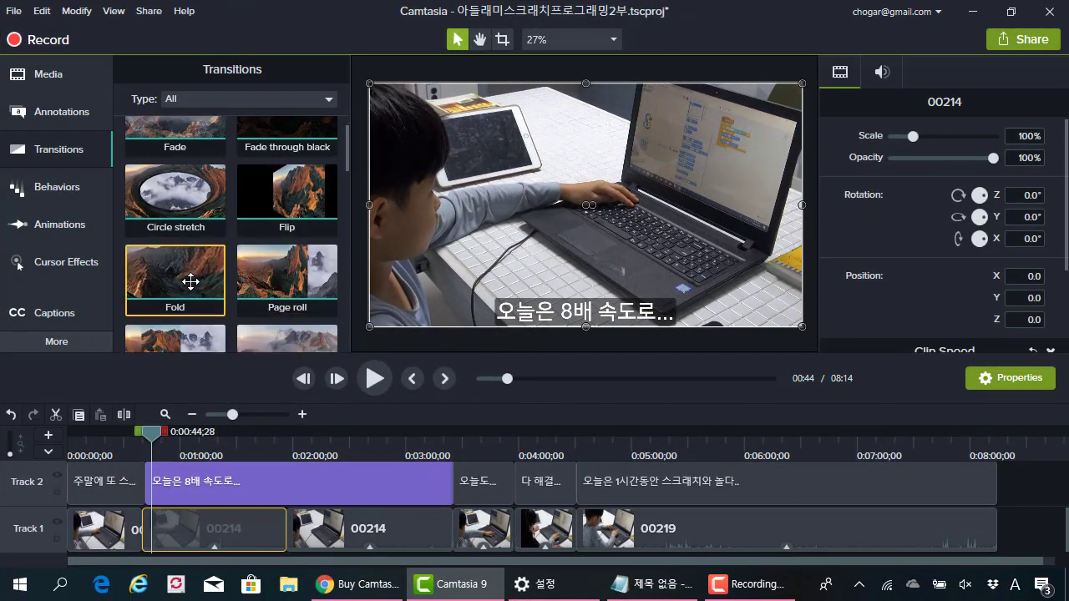
drag(191, 282, 192, 534)
Play back the Fold transition at the start of the 00214 clip and inspect the clip closely on the timeline
drag(153, 432, 135, 441)
key(space)
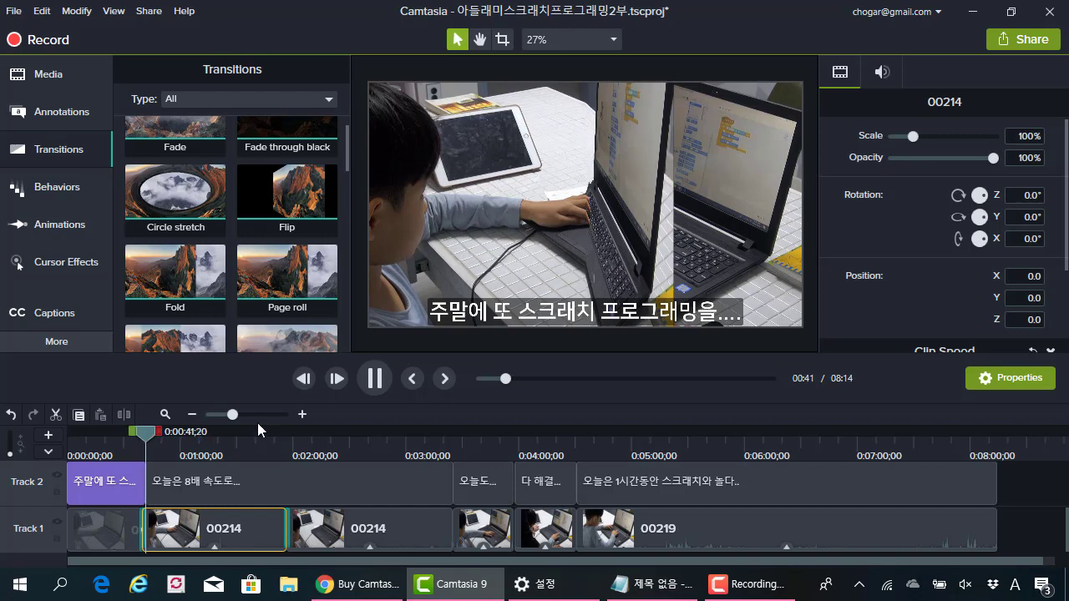
click(653, 239)
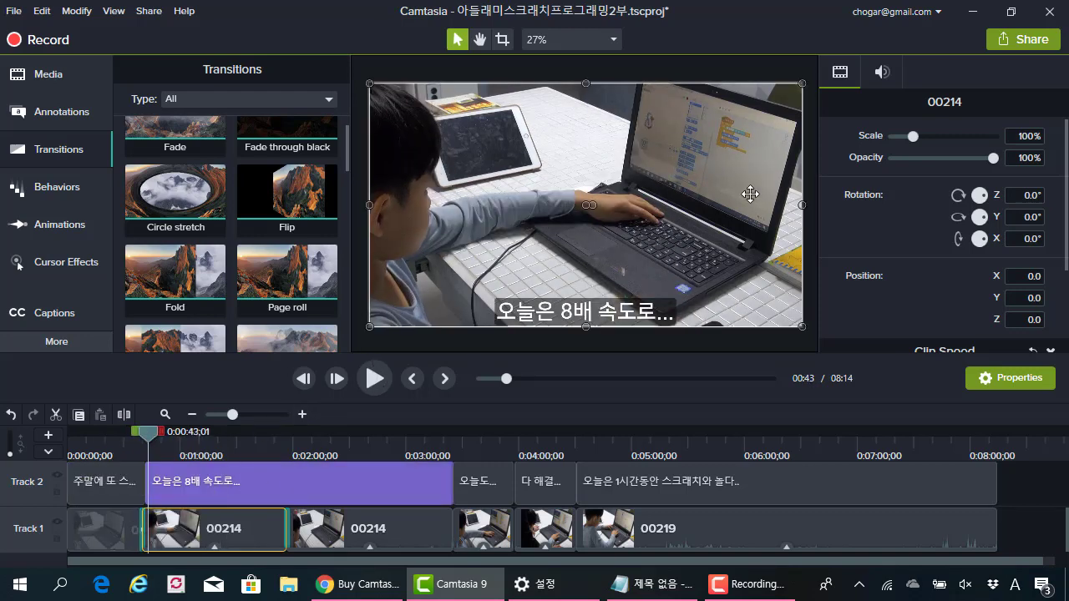
scroll(294, 523, up, 2)
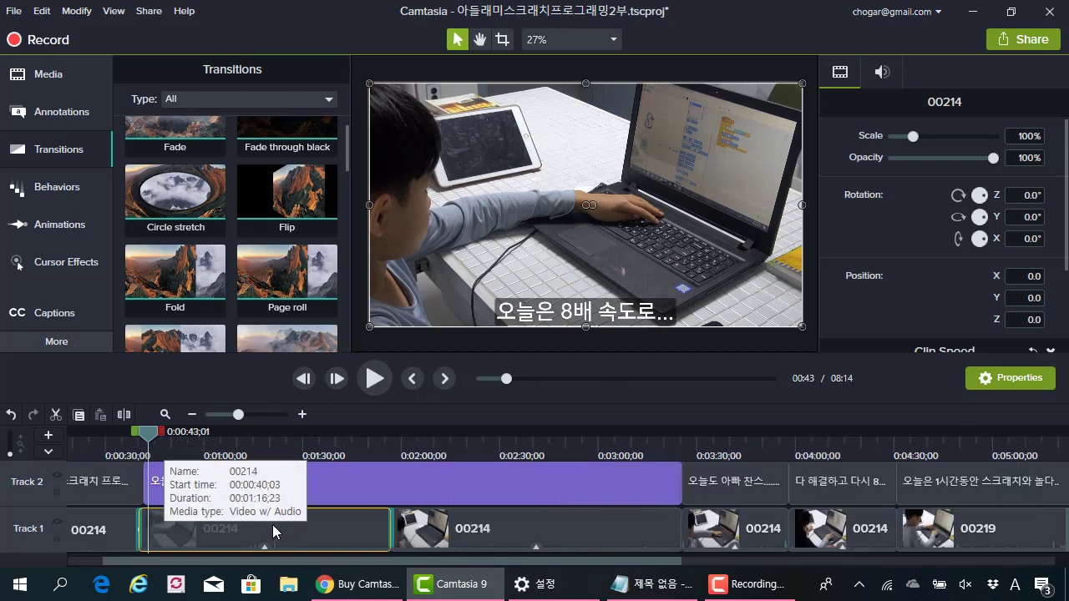
scroll(274, 530, up, 1)
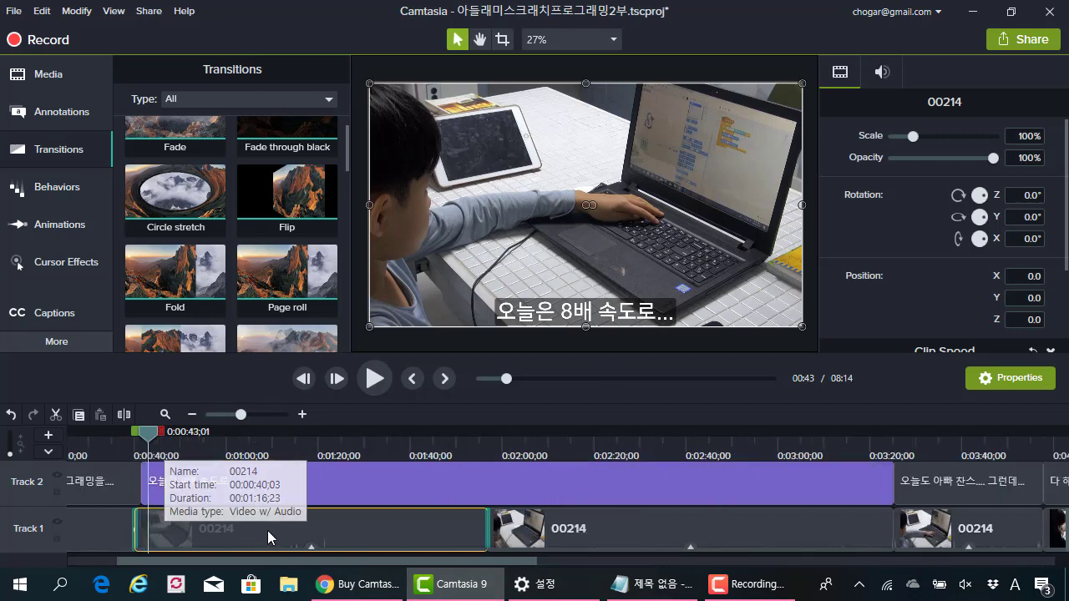
Examine the Behaviors, callouts, and the general, left-click and right-click categories of Cursor Effects
click(83, 192)
click(72, 117)
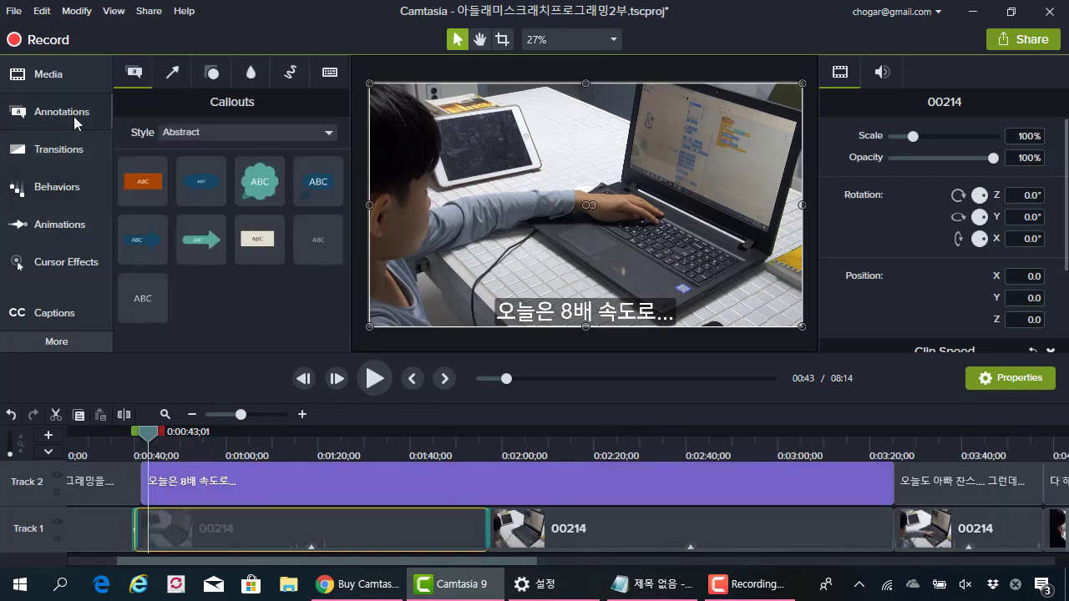
click(75, 262)
click(233, 73)
click(152, 72)
click(310, 73)
click(242, 77)
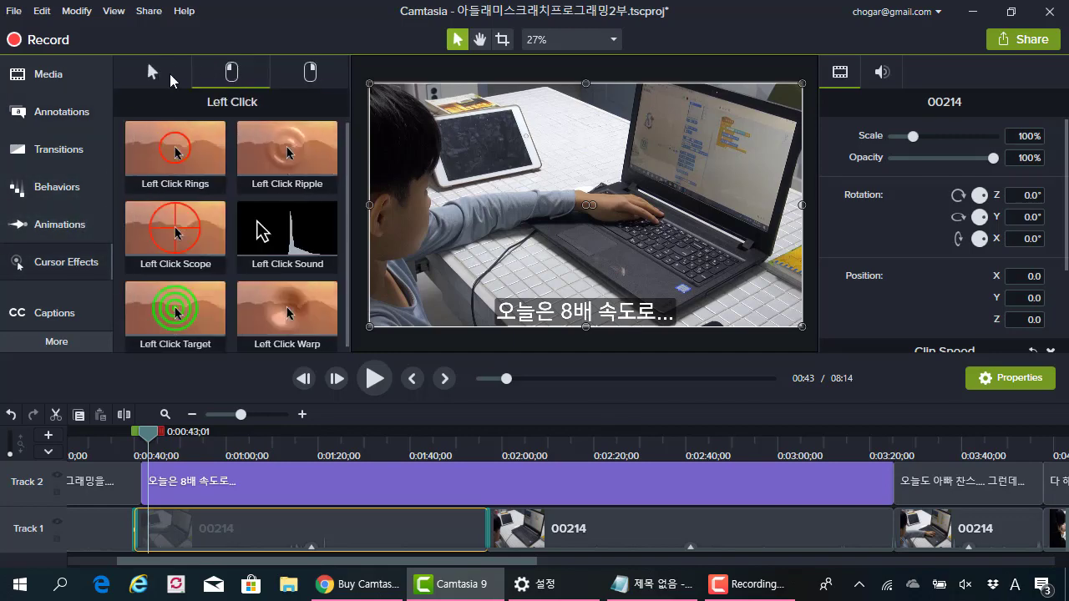
click(316, 76)
click(231, 73)
click(152, 73)
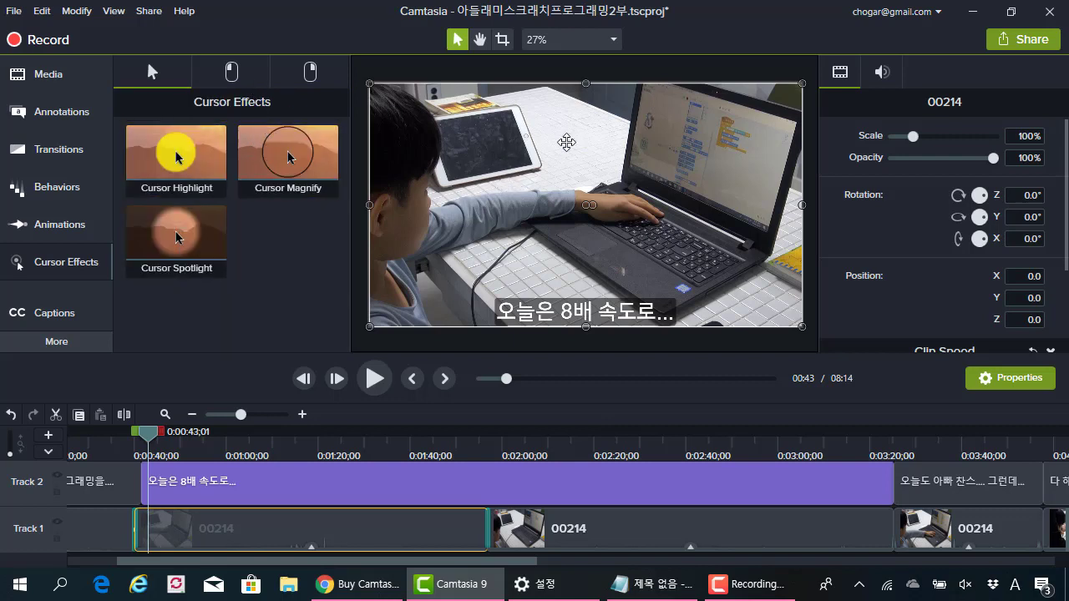
click(210, 73)
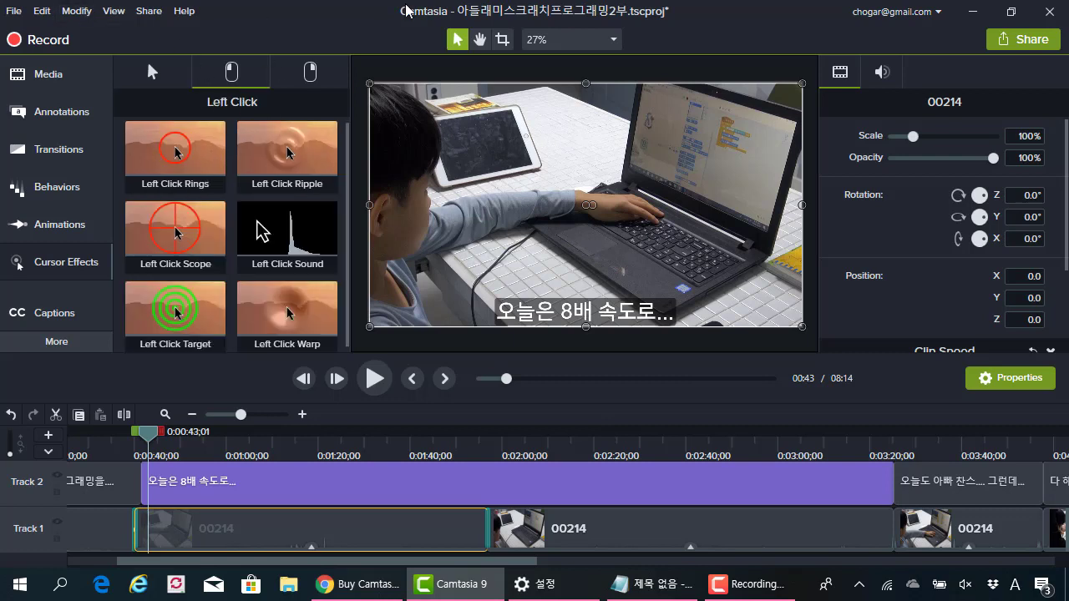
click(175, 86)
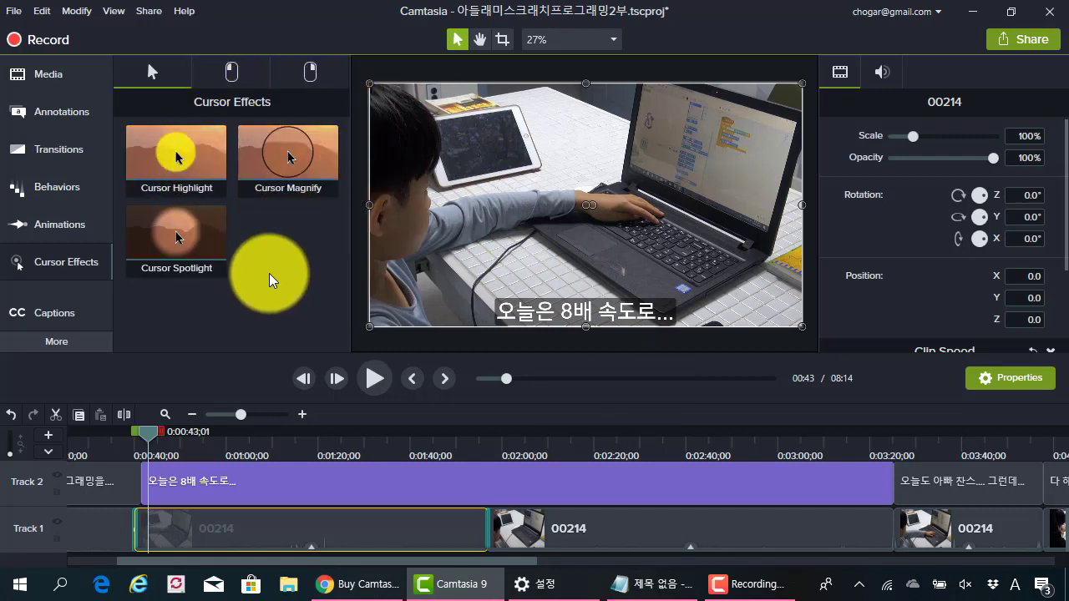
Look through the left-click effects, including Rings, Scope and Ripple, and return to the general Cursor Effects category
click(231, 72)
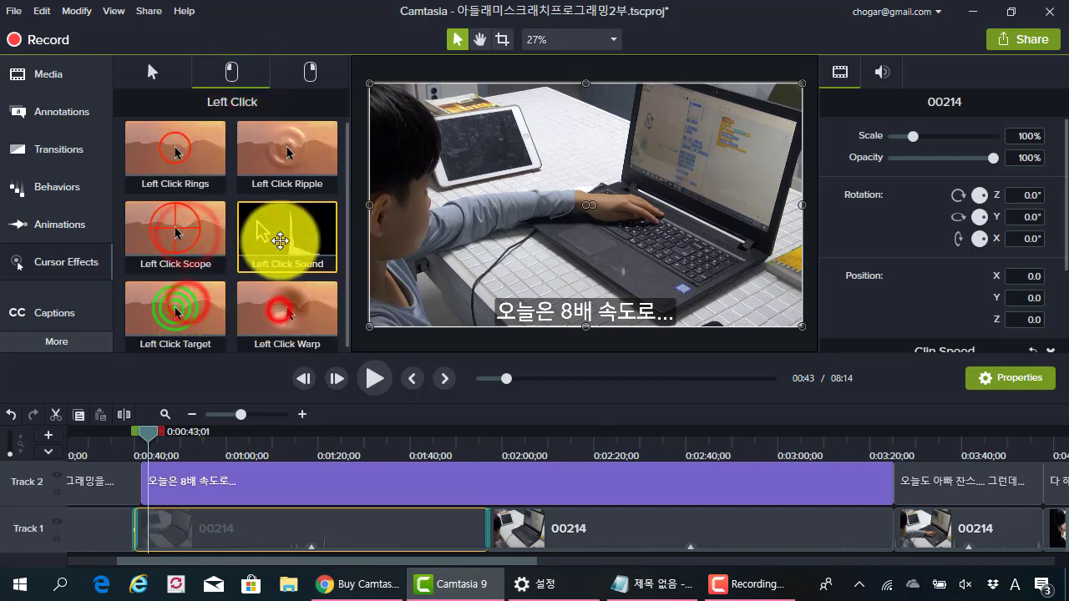
click(214, 171)
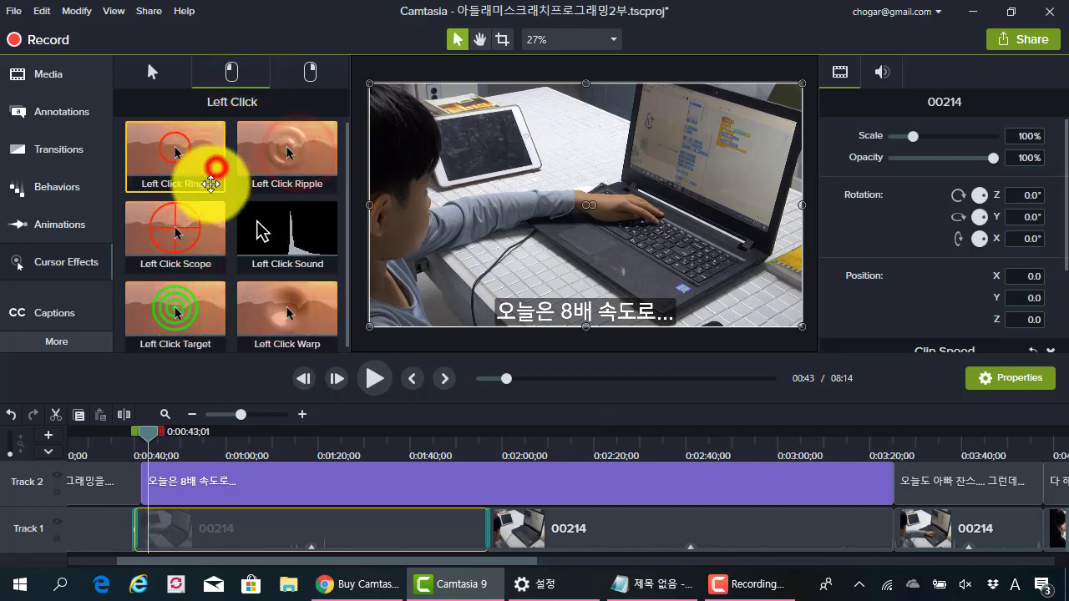
click(203, 231)
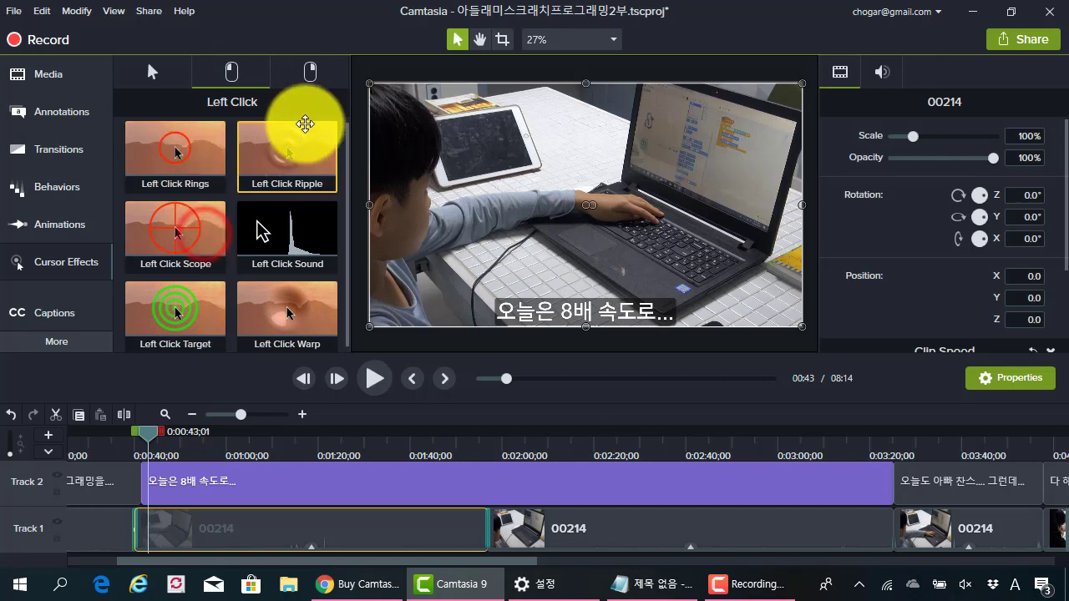
click(190, 162)
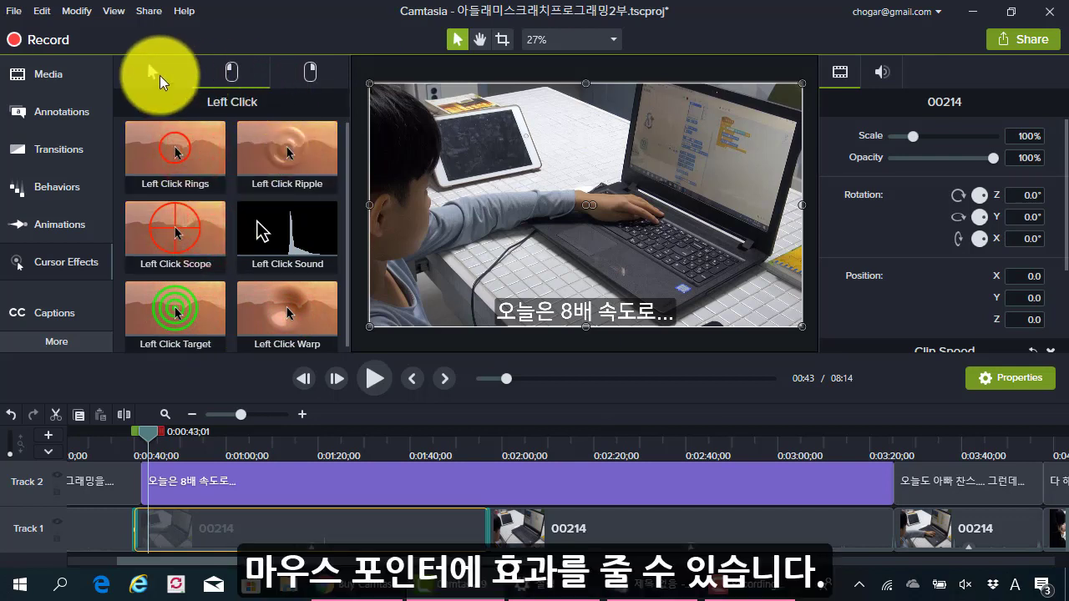
click(158, 76)
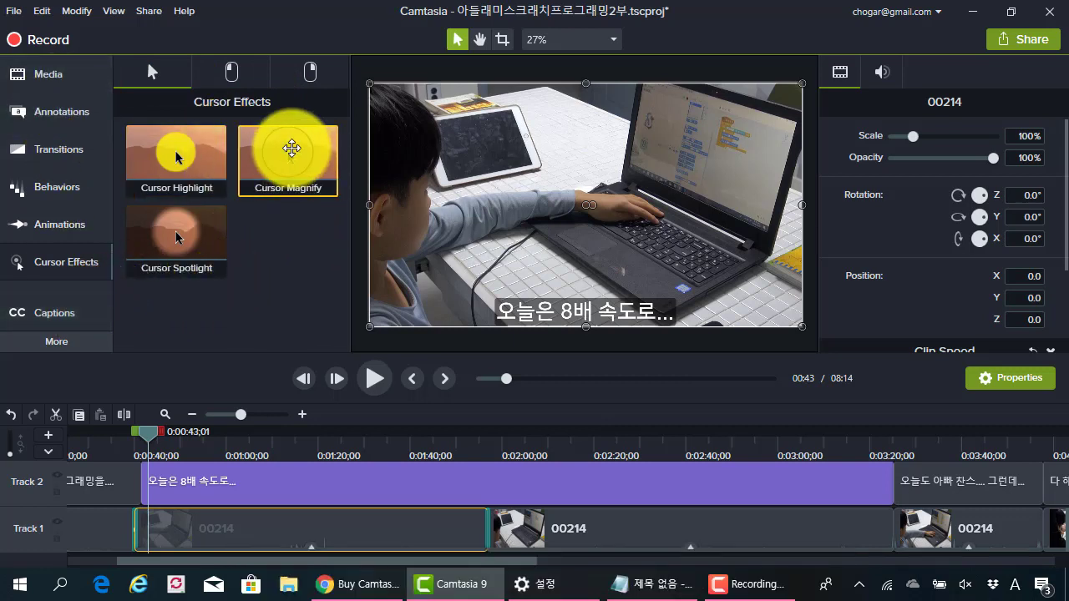
Look over the project's sharing destinations, pointing out Vimeo and YouTube
click(146, 15)
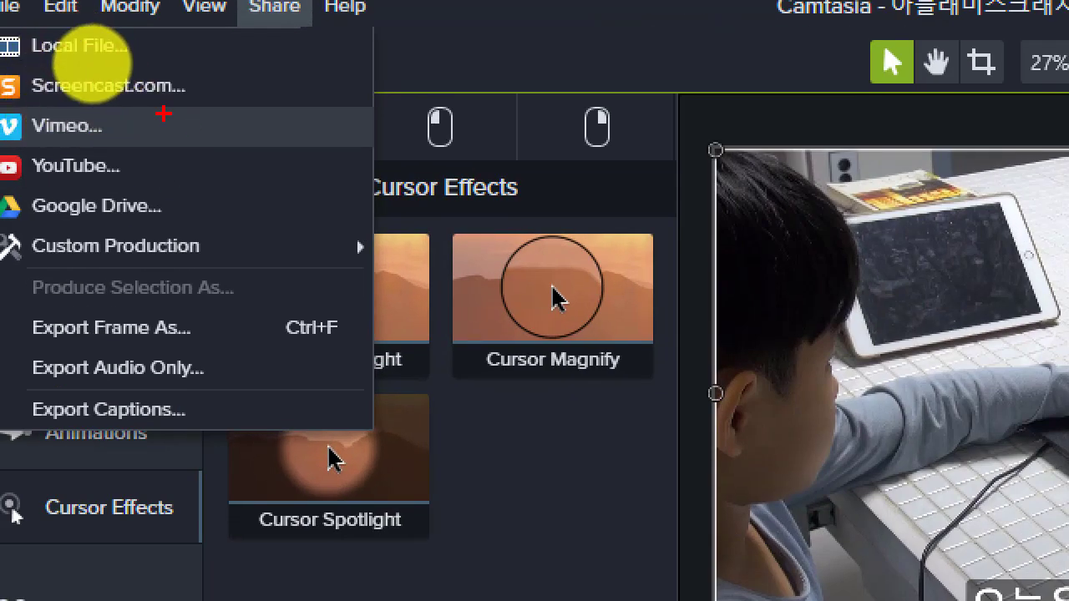
drag(164, 113, 150, 190)
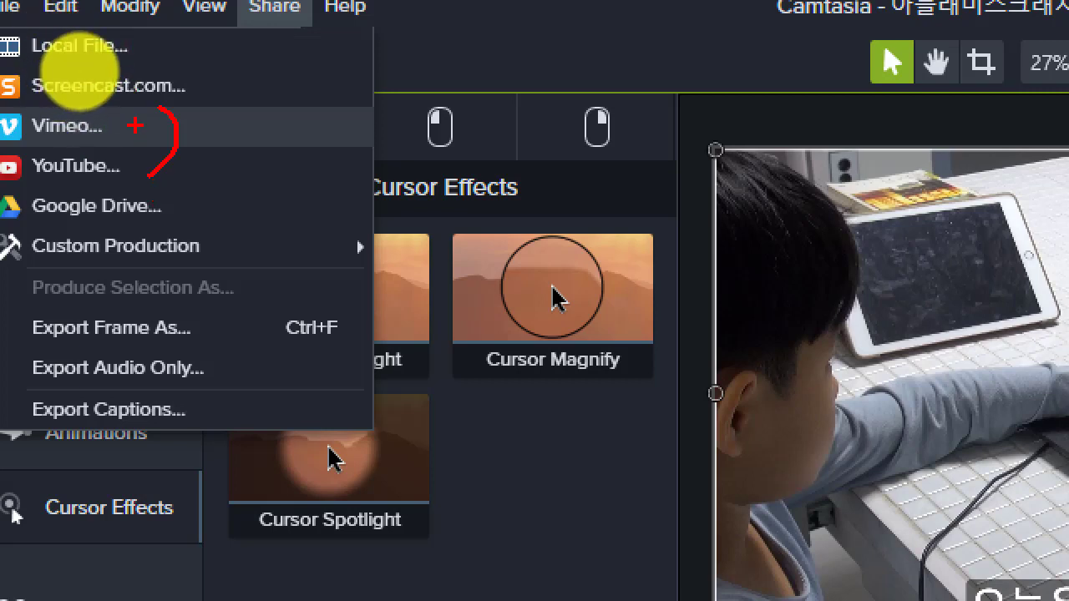
key(Escape)
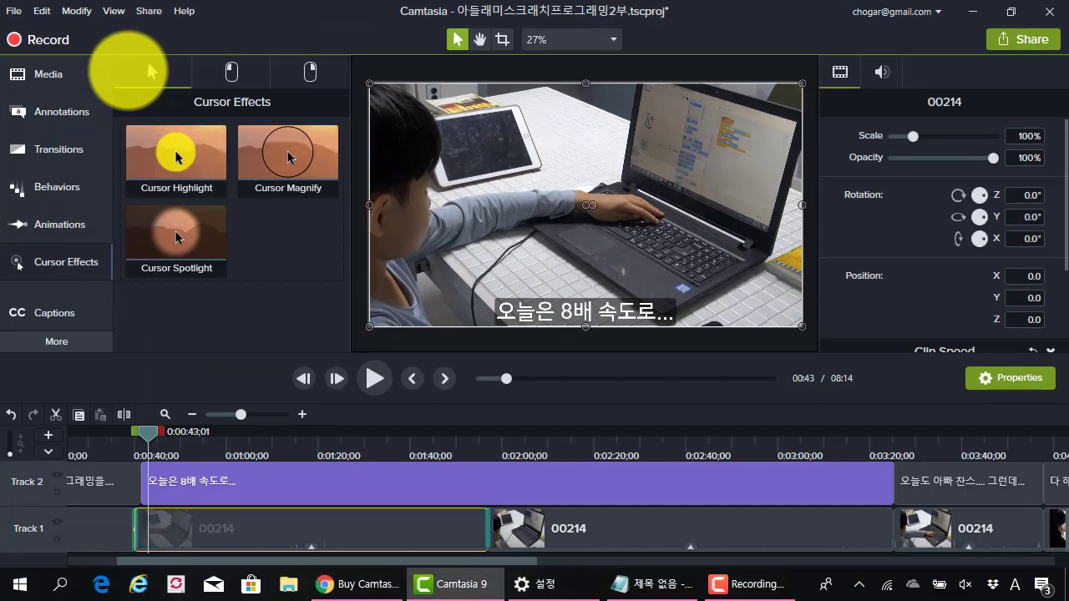
Start a local file production with custom production settings and the MP4 - Smart Player (HTML5) format
click(146, 12)
click(124, 34)
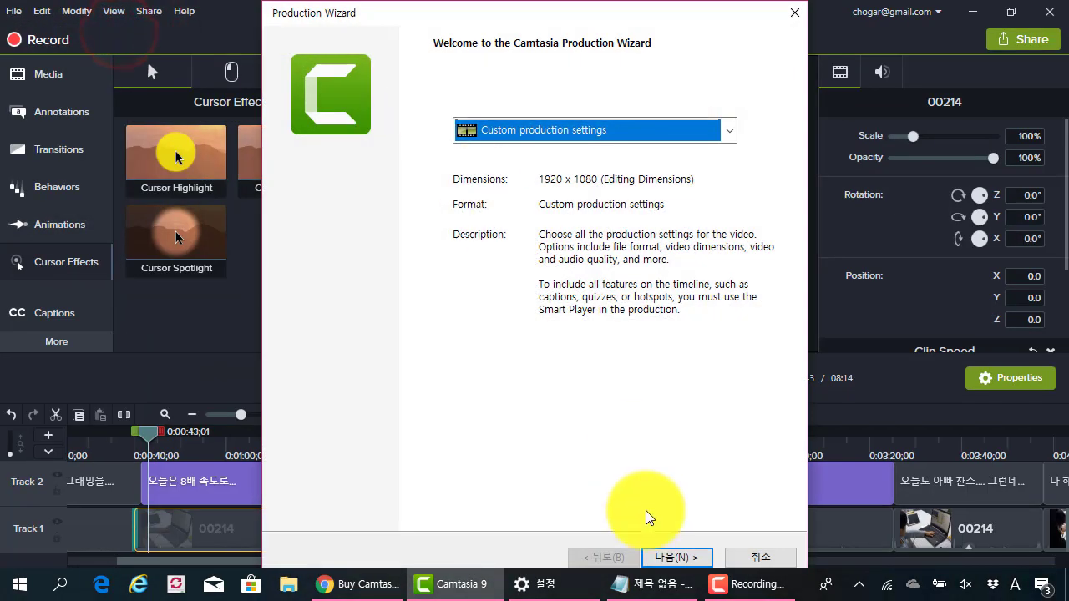
click(674, 555)
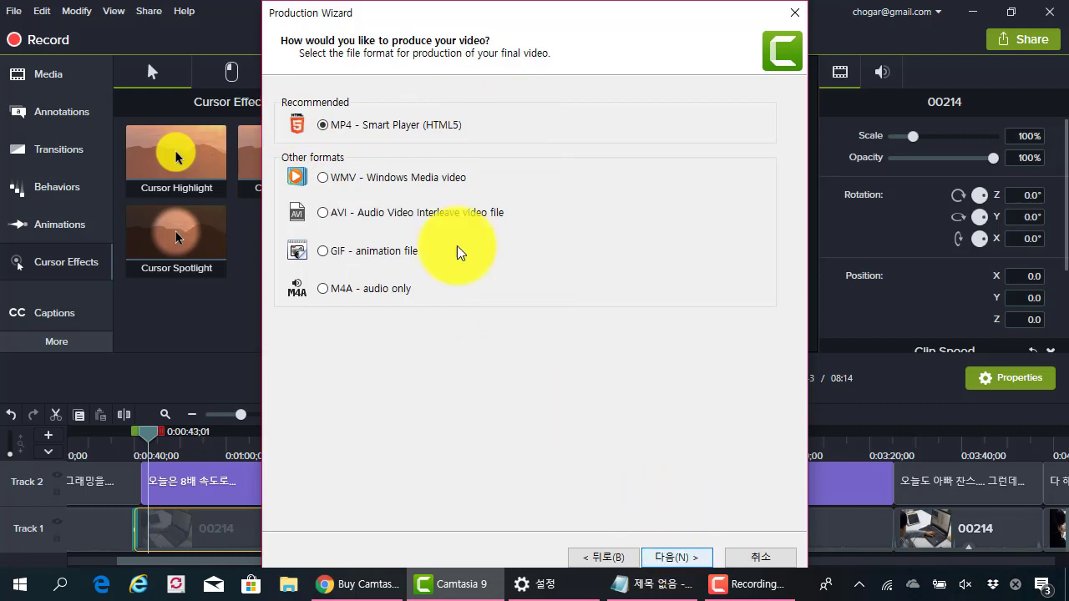
click(675, 556)
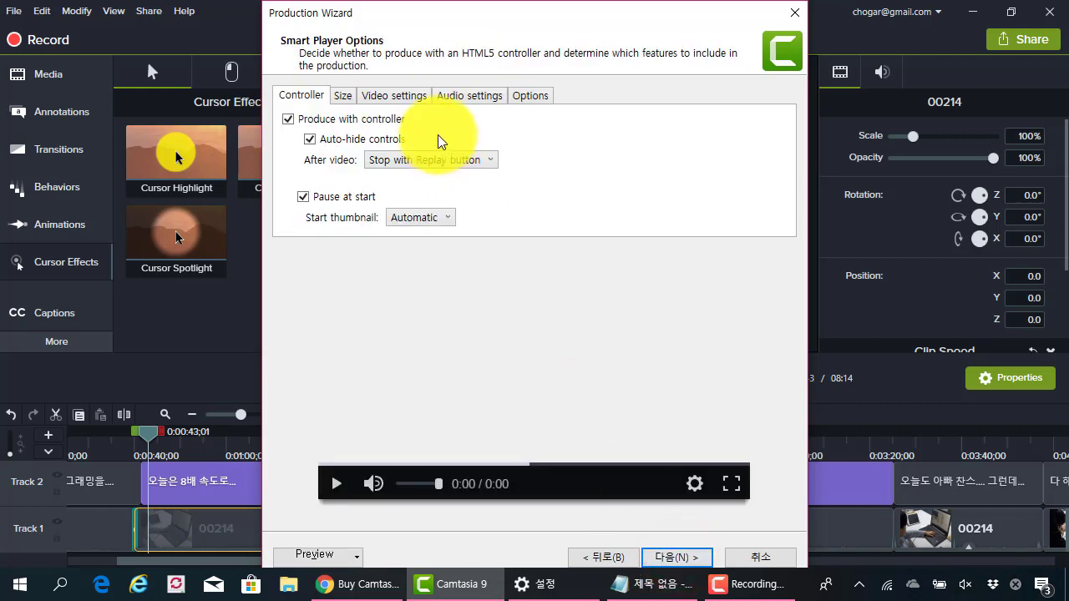
Examine the Smart Player's controller, size, video, audio and additional options
click(447, 91)
click(408, 95)
click(329, 96)
click(425, 94)
click(493, 94)
click(417, 95)
click(377, 94)
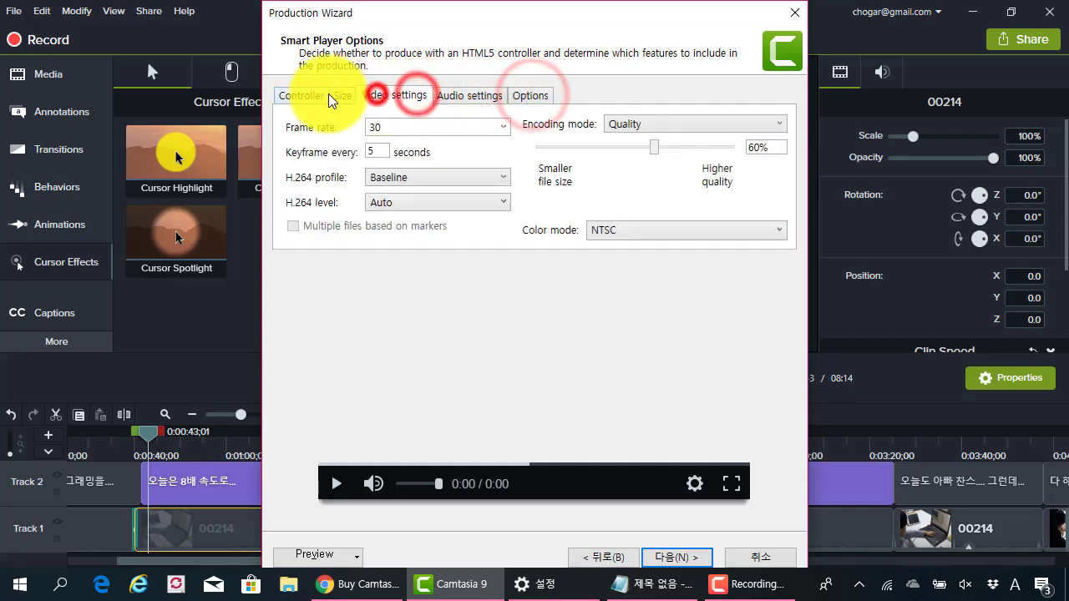
click(321, 94)
click(343, 94)
click(393, 93)
click(318, 96)
click(390, 94)
Proceed to the Video Options, switch Include watermark on and off, and close the Production Wizard without producing the video
click(701, 557)
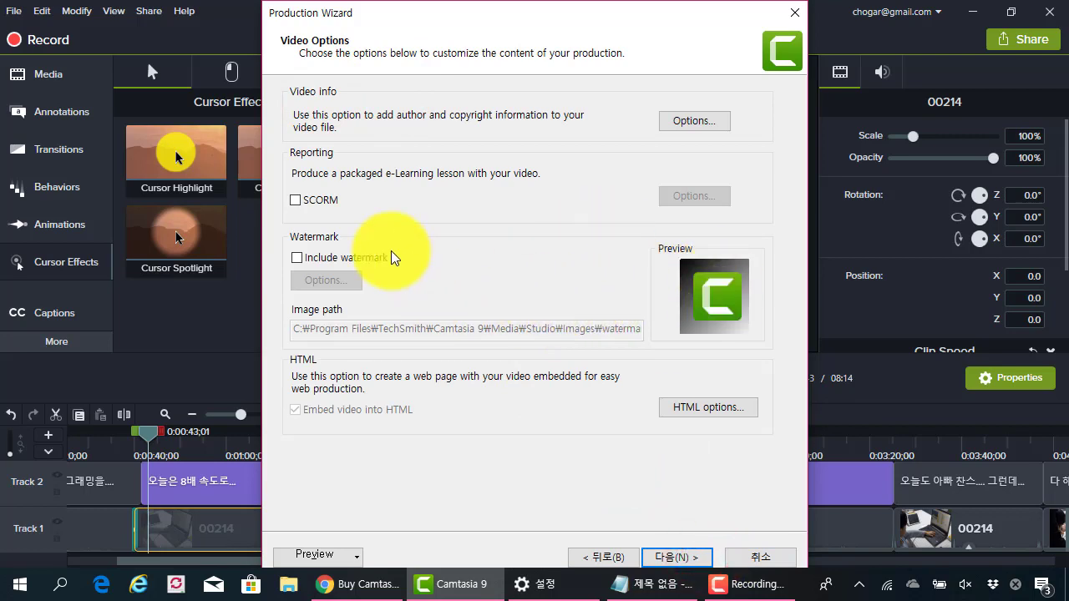
click(293, 258)
click(293, 258)
drag(489, 19, 299, 39)
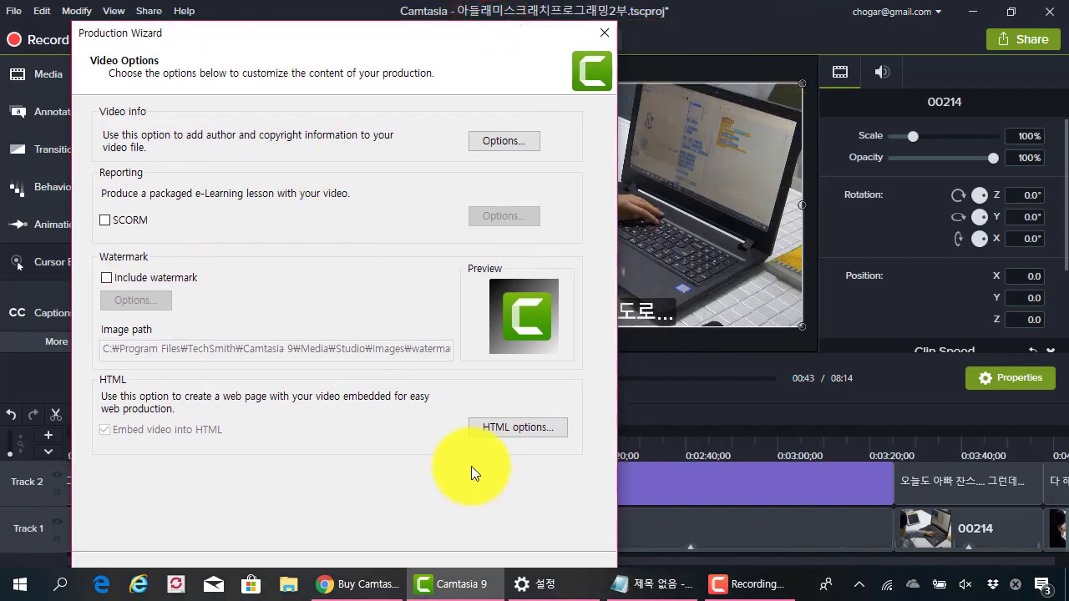
drag(474, 42, 595, 23)
click(609, 554)
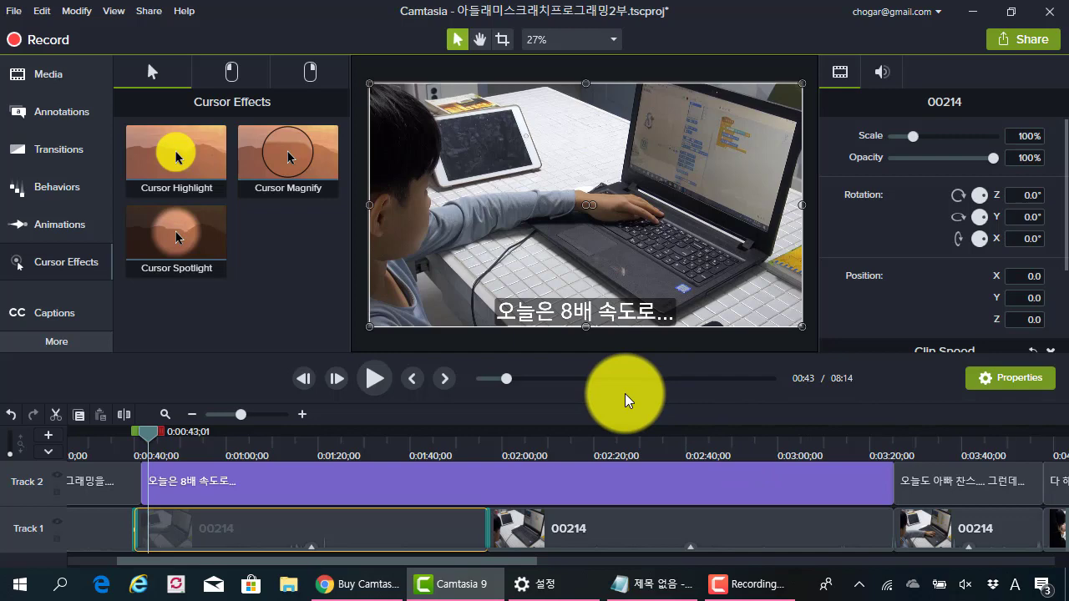
scroll(642, 487, down, 4)
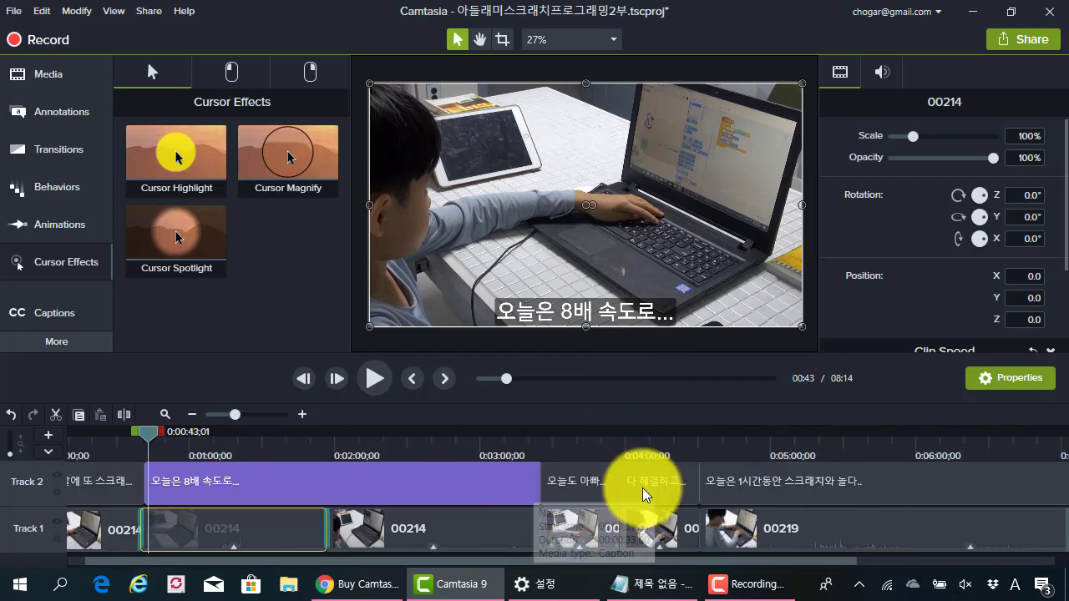